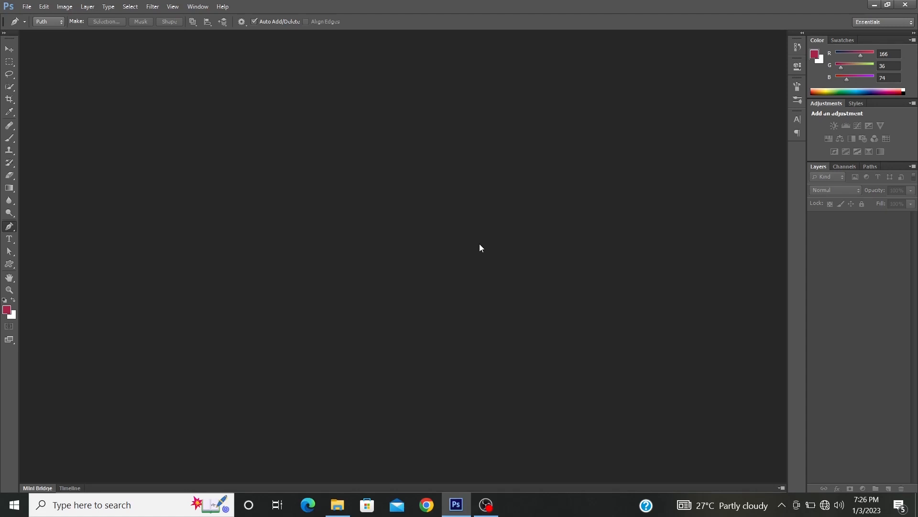
Open the image chiffon-sarees-wholesale-gb12f6e118_1920 from the Images folder
left_click(27, 7)
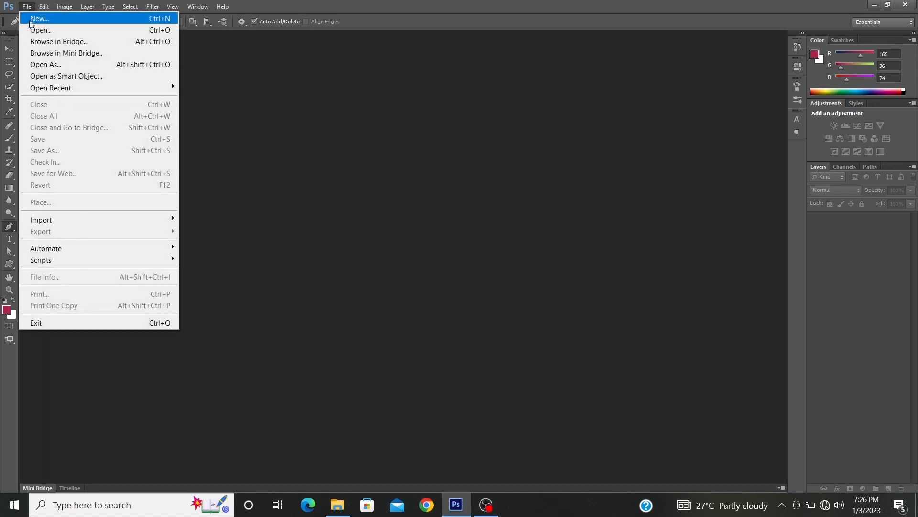
left_click(115, 34)
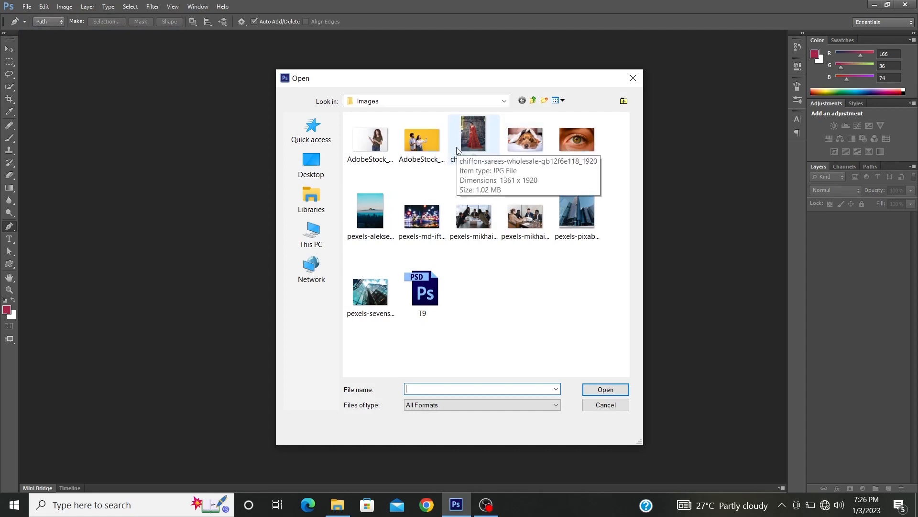
left_click(468, 164)
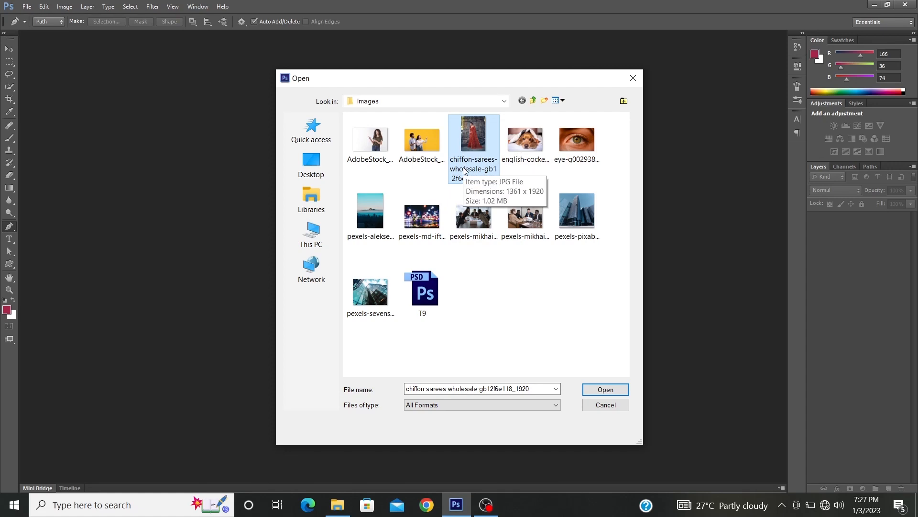
left_click(595, 387)
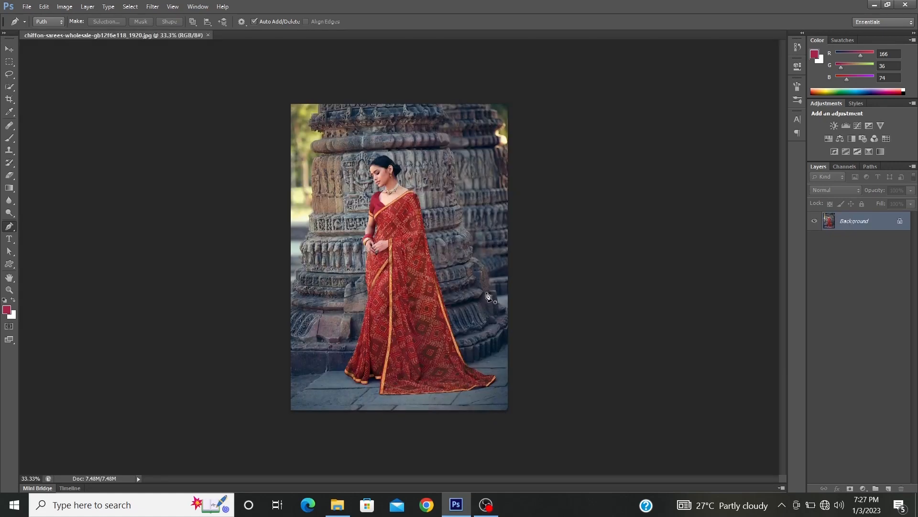
Try to select the woman's face and saree with the Quick Selection tool, then clear the selection
scroll(423, 200, "up", 3)
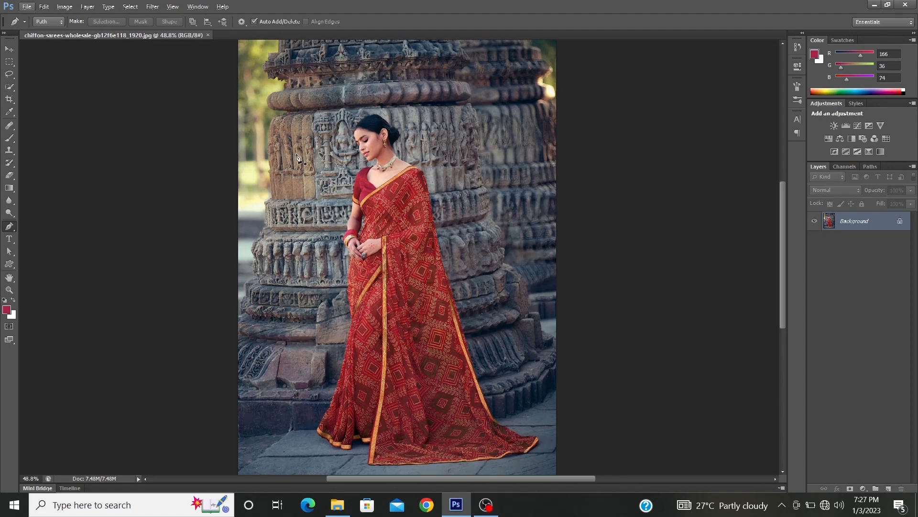
scroll(457, 208, "up", 2)
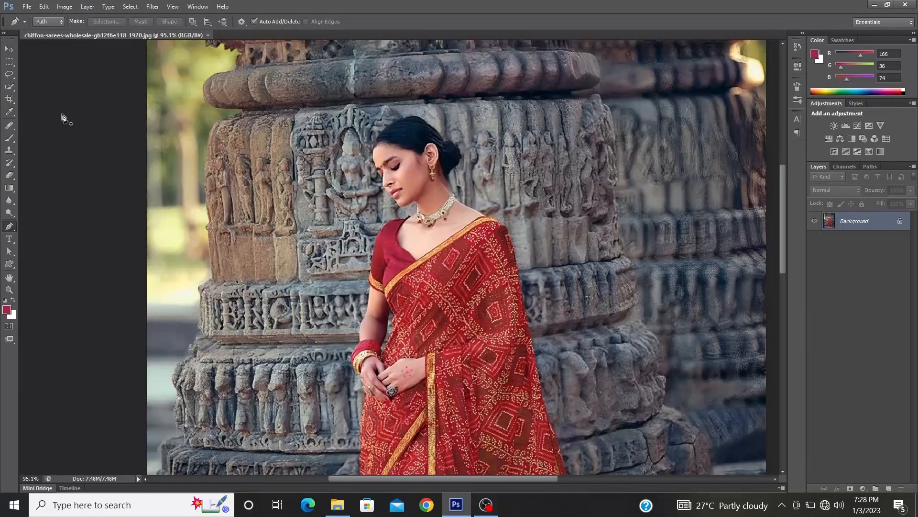
key("w")
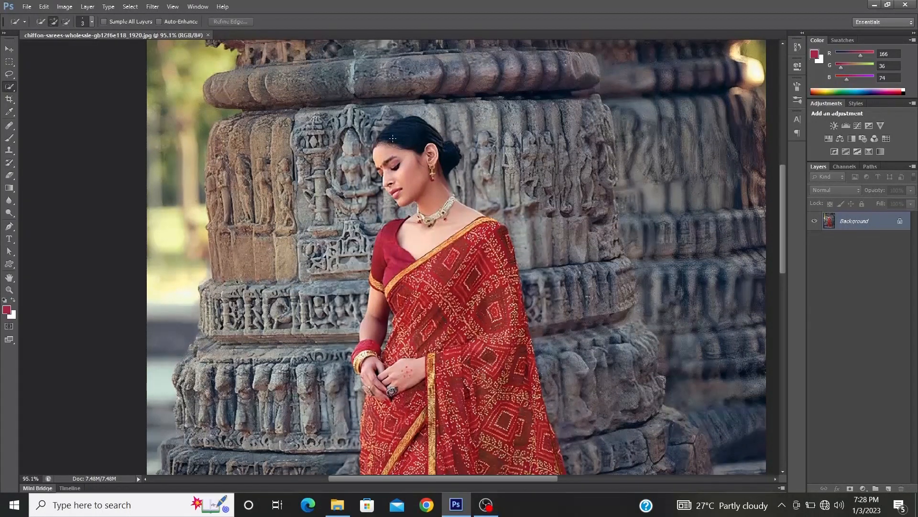
mouse_move(393, 144)
left_mouse_down()
mouse_move(434, 241)
mouse_move(401, 278)
mouse_move(431, 368)
mouse_move(466, 359)
mouse_move(466, 268)
left_mouse_up()
scroll(393, 271, "up", 4)
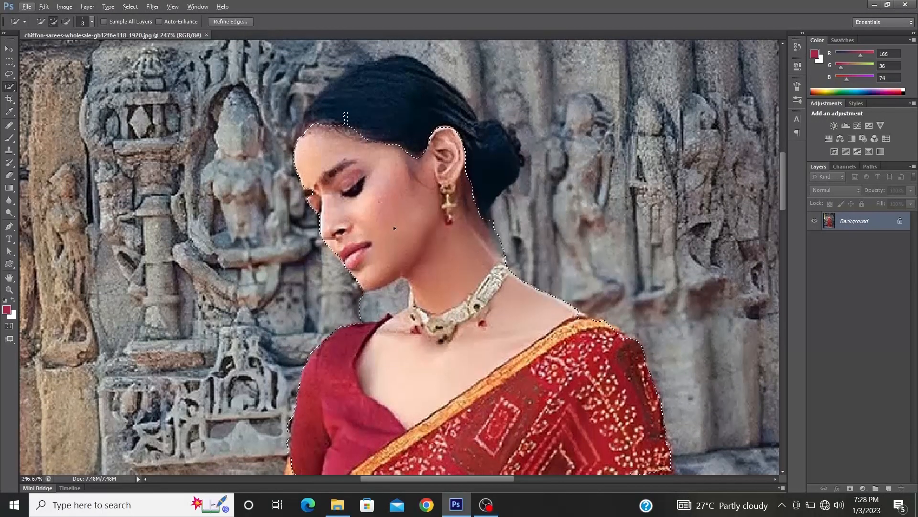
key("ctrl+d")
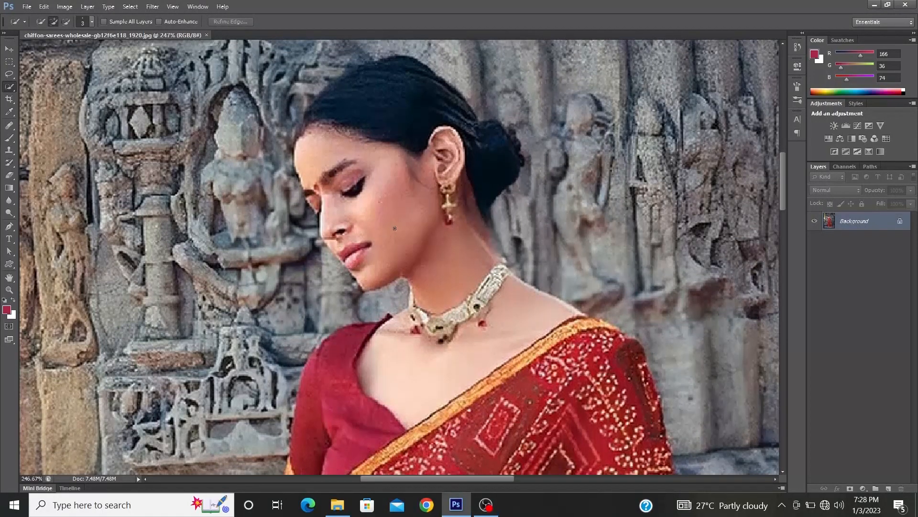
key("ctrl+0")
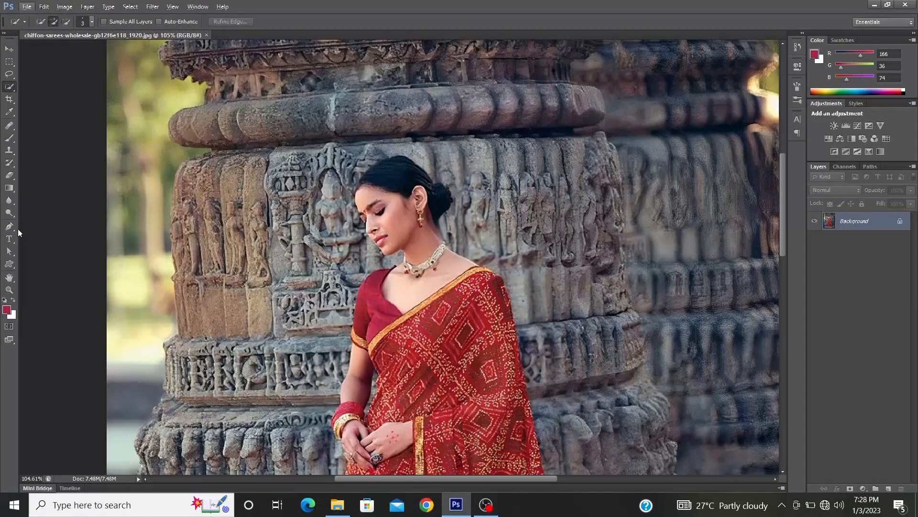
Choose the Pen tool in Path mode and examine the woman's outline from her hair down to the saree's hem
key("p")
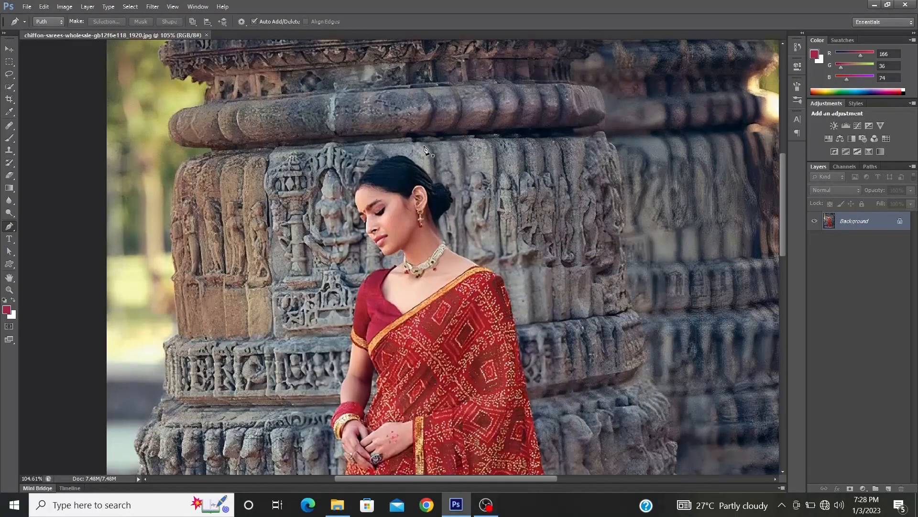
scroll(424, 163, "up", 6)
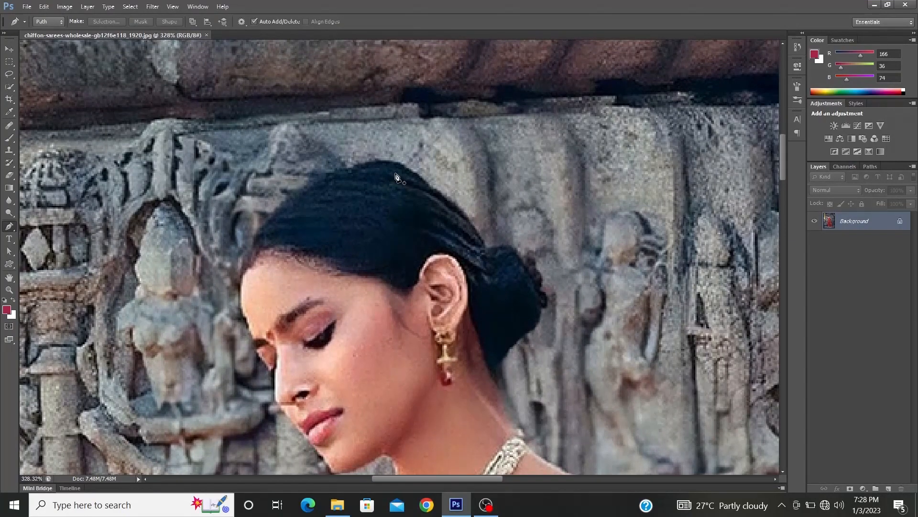
scroll(420, 215, "down", 3)
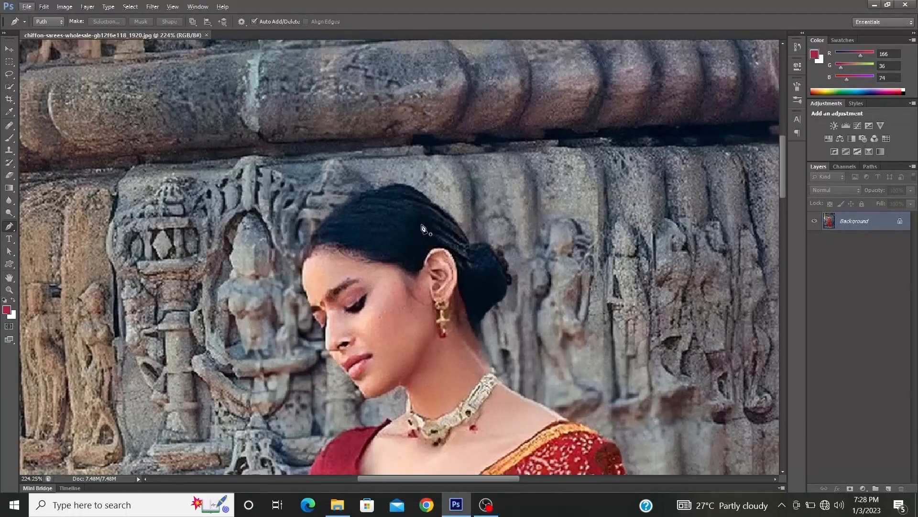
scroll(438, 263, "up", 2)
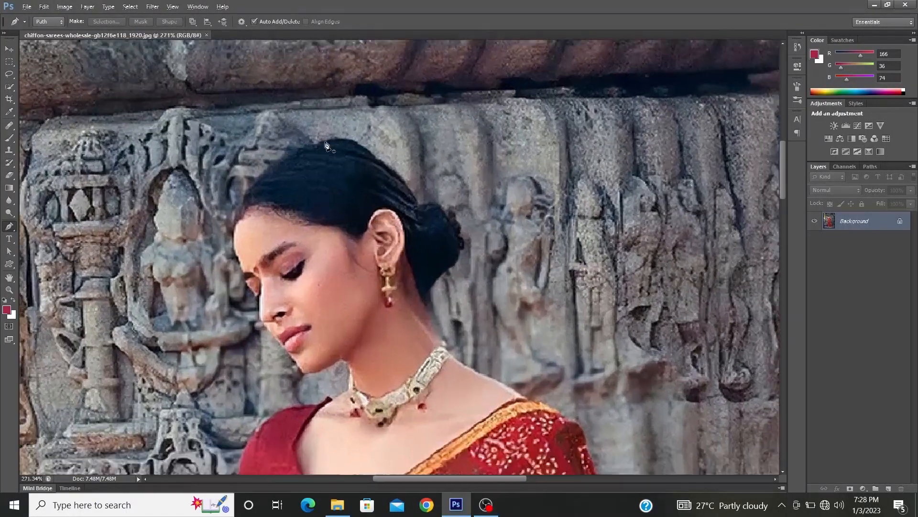
scroll(325, 145, "up", 1)
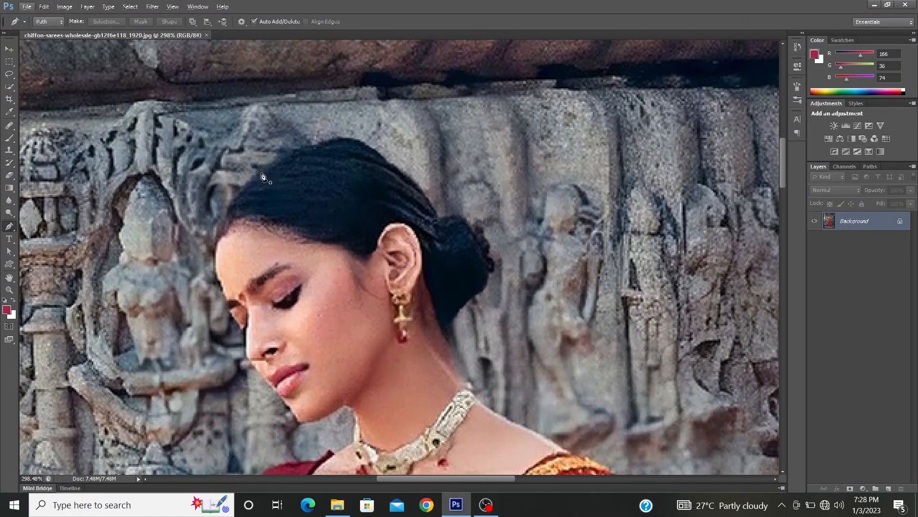
scroll(263, 177, "down", 6)
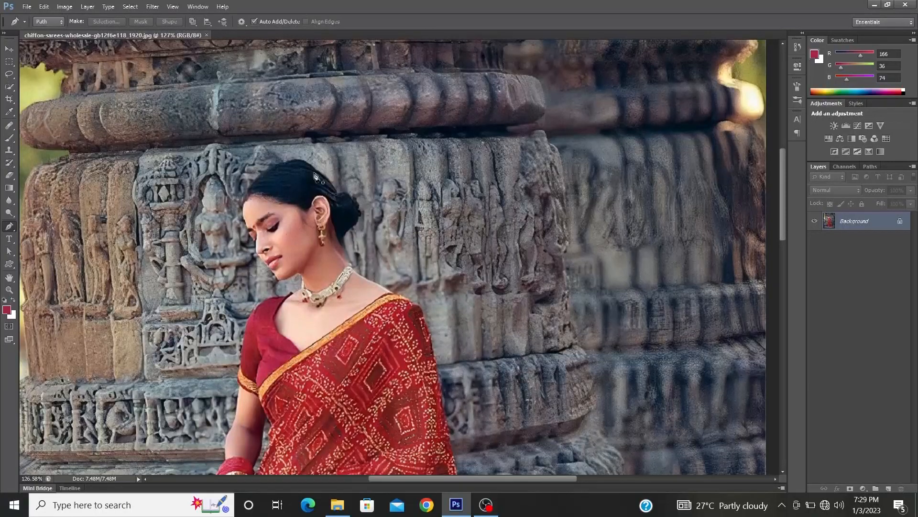
scroll(258, 124, "up", 5)
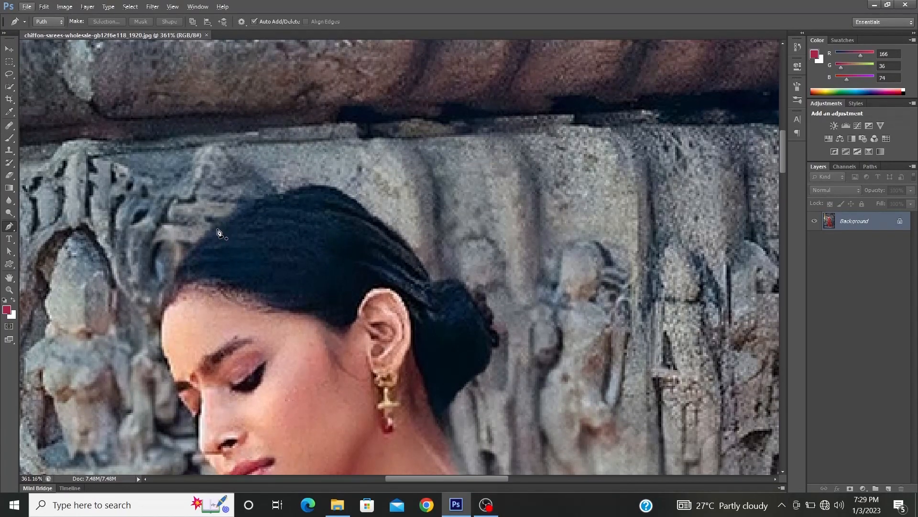
scroll(242, 228, "down", 3)
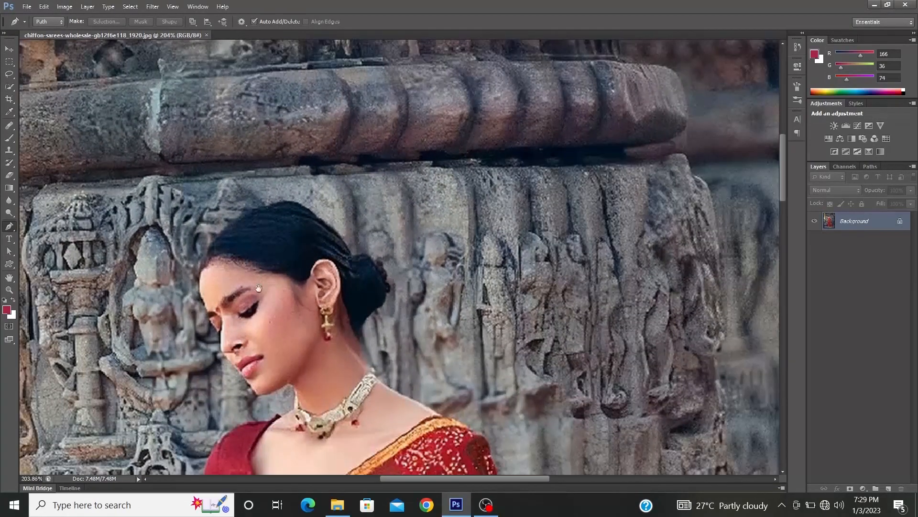
scroll(335, 287, "down", 5)
left_click_drag(360, 305, 335, 50)
left_click_drag(611, 420, 577, 405)
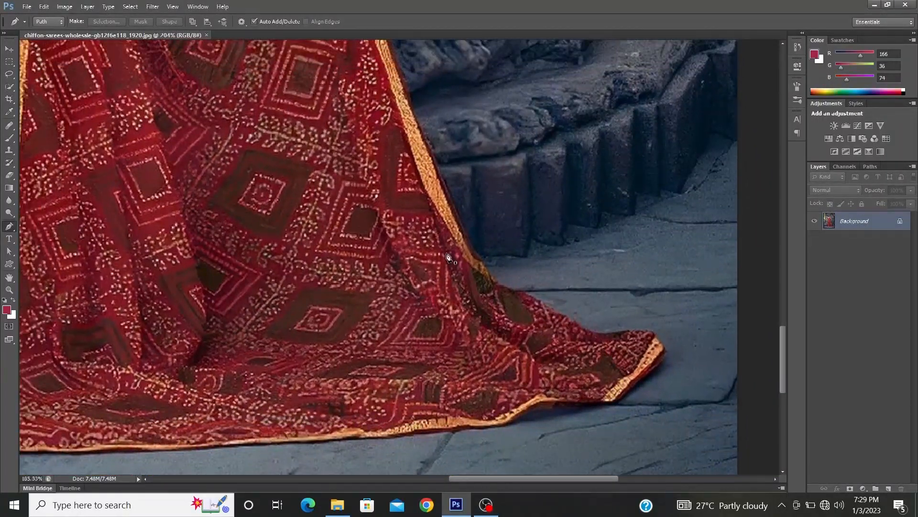
scroll(577, 406, "down", 3)
scroll(342, 426, "up", 1)
scroll(342, 205, "up", 5)
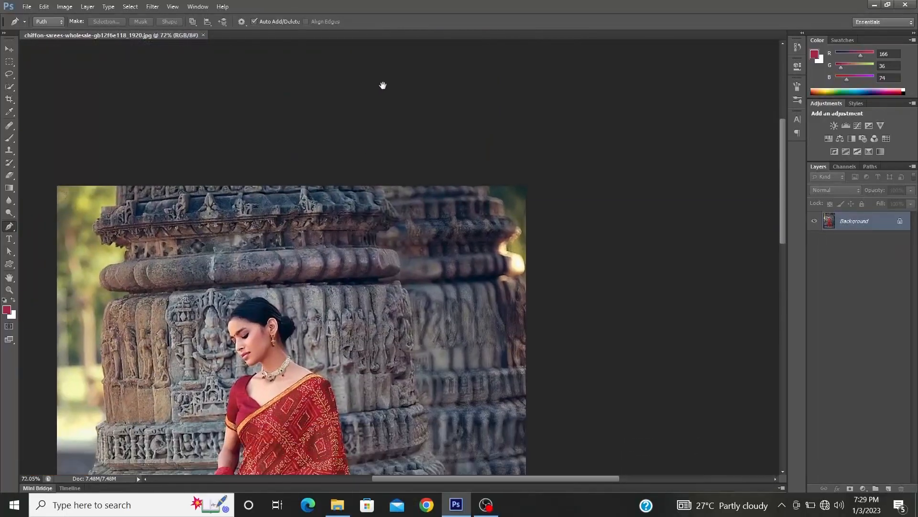
scroll(300, 256, "up", 1)
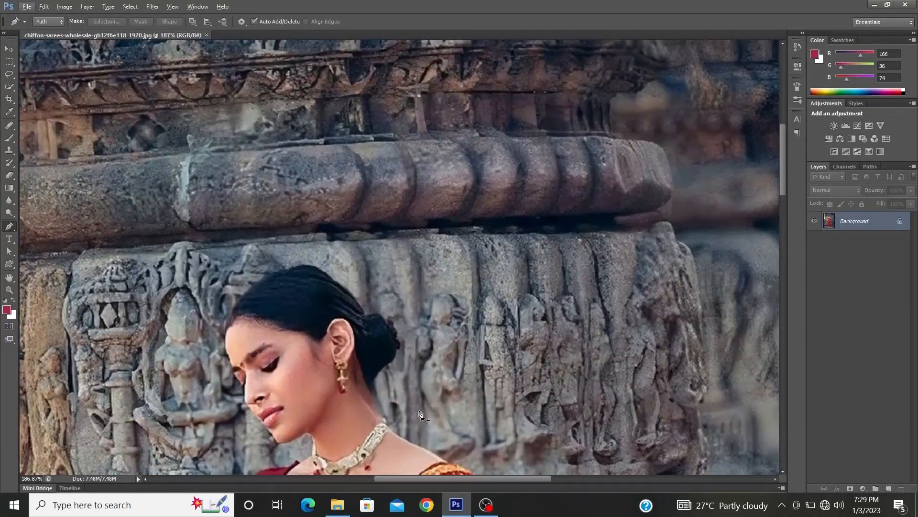
scroll(249, 274, "up", 2)
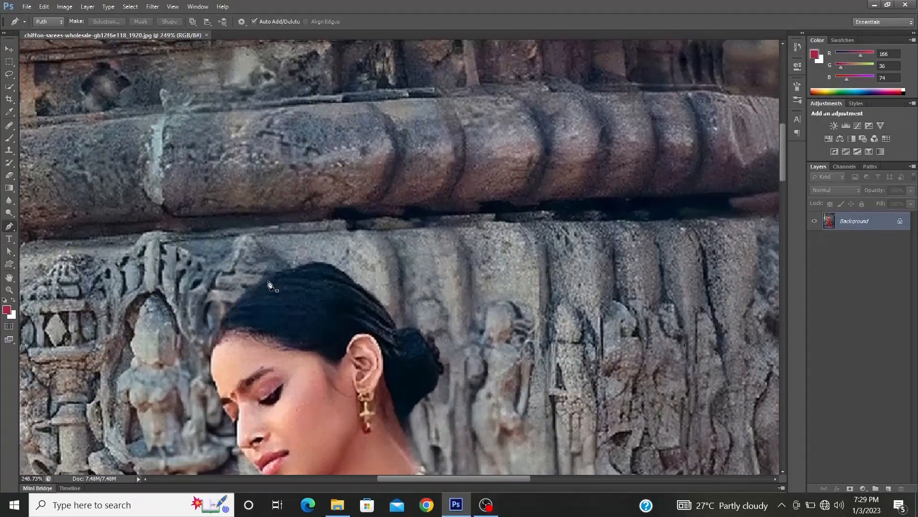
Start a pen path along the top of the woman's hair with two straight anchor points and a curved one at the crown
left_click(267, 282)
scroll(269, 283, "up", 4)
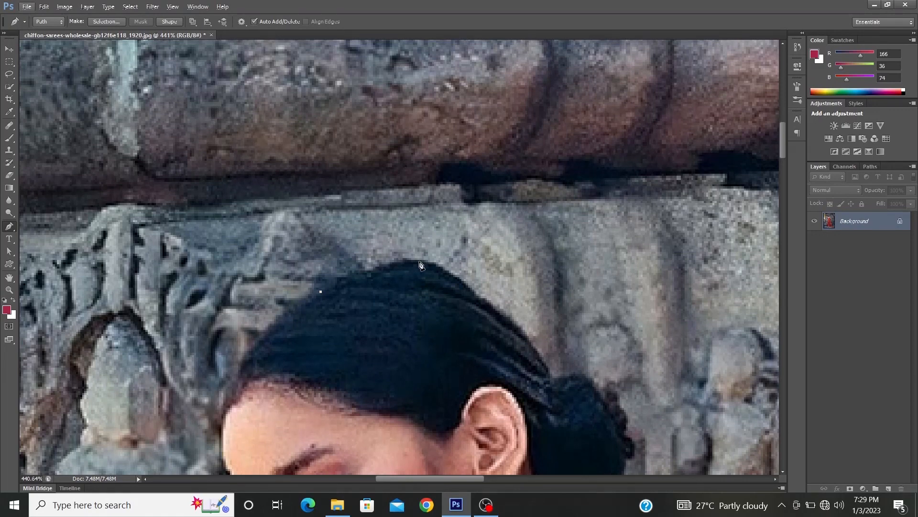
left_click(351, 279)
scroll(385, 277, "up", 1)
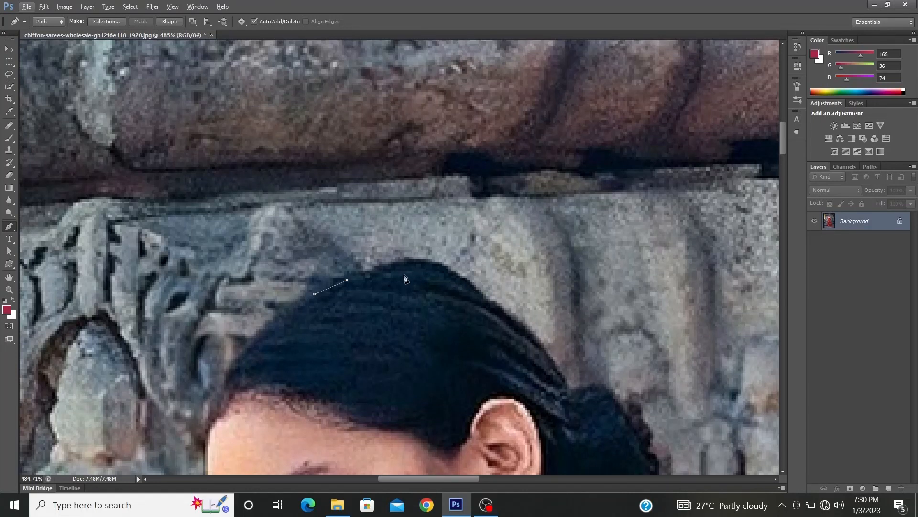
left_click(428, 263)
left_click_drag(428, 263, 477, 263)
scroll(481, 265, "up", 1)
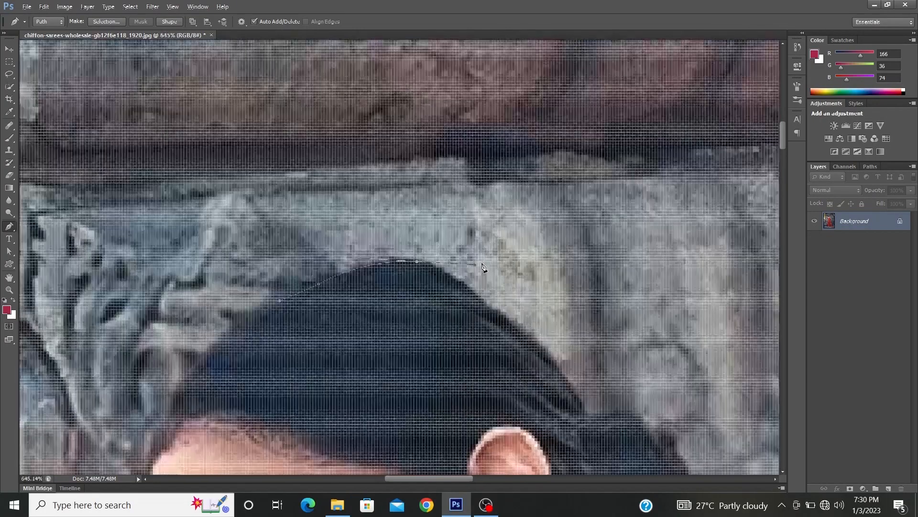
scroll(481, 265, "down", 1)
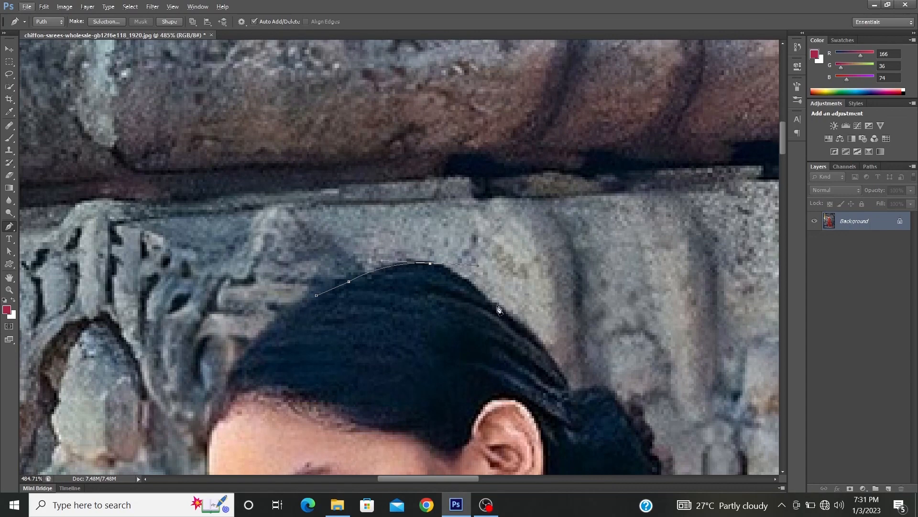
Extend the path with a curved segment down the back of the hair and remove the new anchor's outgoing direction handle
left_click_drag(504, 314, 547, 314)
key("ctrl+z")
left_click_drag(493, 307, 533, 349)
left_click_drag(535, 353, 534, 351)
left_click(494, 306, "alt")
left_click_drag(530, 312, 436, 248)
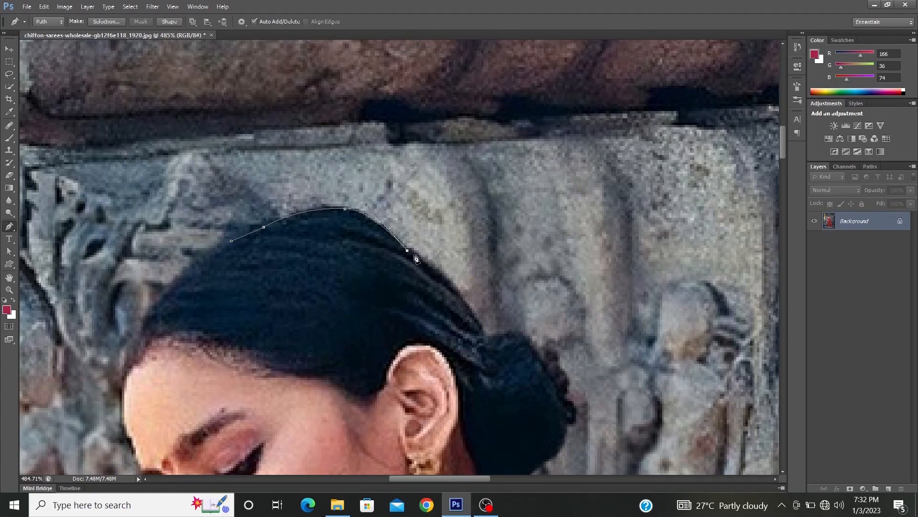
Try tracing the back of the hair with ten closely spaced straight anchor points, then delete them
left_click(417, 252)
left_click(421, 259)
left_click(433, 269)
left_click(439, 273)
left_click(449, 282)
left_click(454, 287)
left_click(460, 297)
left_click(468, 309)
left_click(476, 318)
left_click(477, 322)
key("BackSpace")
key("BackSpace")
key("BackSpace")
key("BackSpace")
key("BackSpace")
key("BackSpace")
key("BackSpace")
key("BackSpace")
key("BackSpace")
key("BackSpace")
Add one curved path segment along the back of the hair toward the bun
left_click_drag(467, 305, 502, 355)
left_click(503, 354)
key("ctrl+z")
left_click_drag(495, 327, 416, 269)
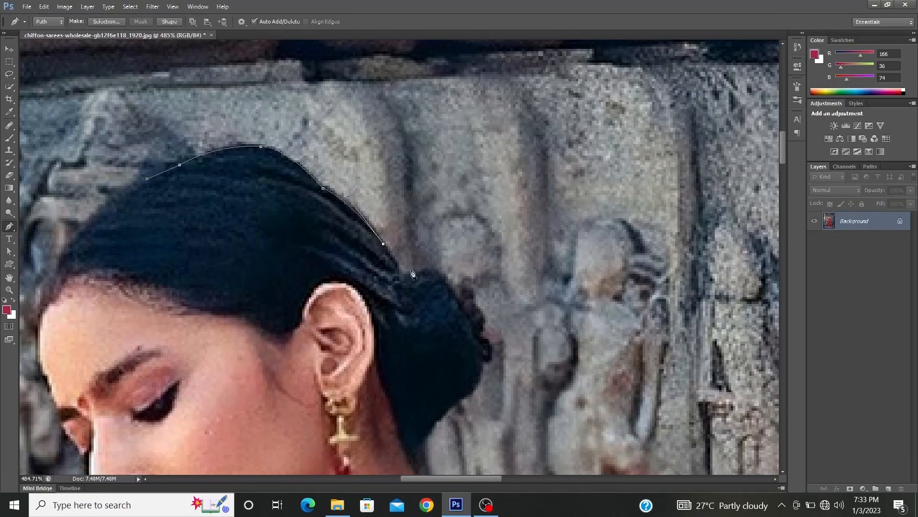
Close the path around the woman by adding anchor points from the forehead up the front of the hair to the starting point
scroll(403, 281, "down", 10)
scroll(424, 331, "up", 10)
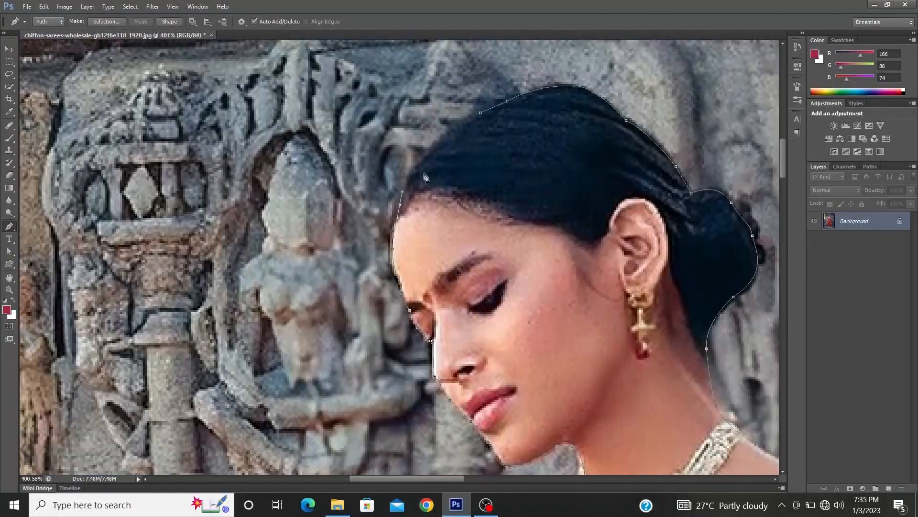
left_click_drag(500, 168, 410, 180)
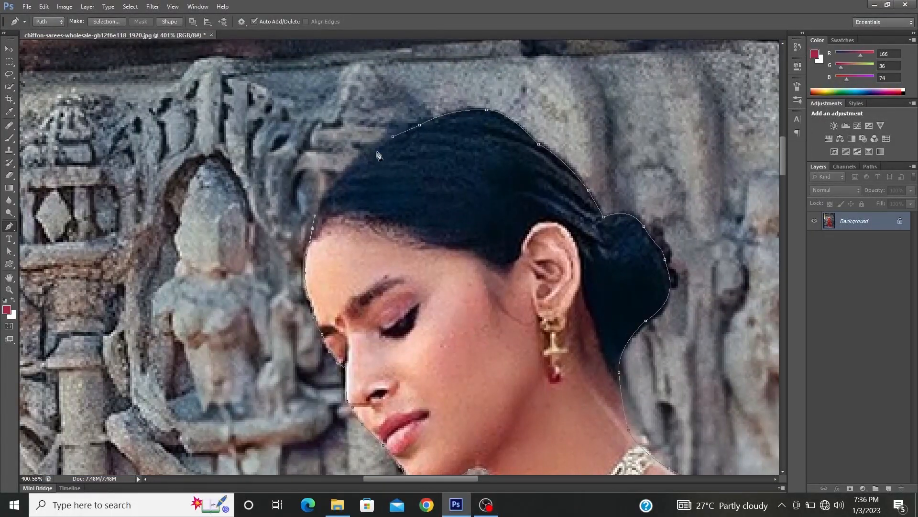
scroll(335, 198, "up", 1)
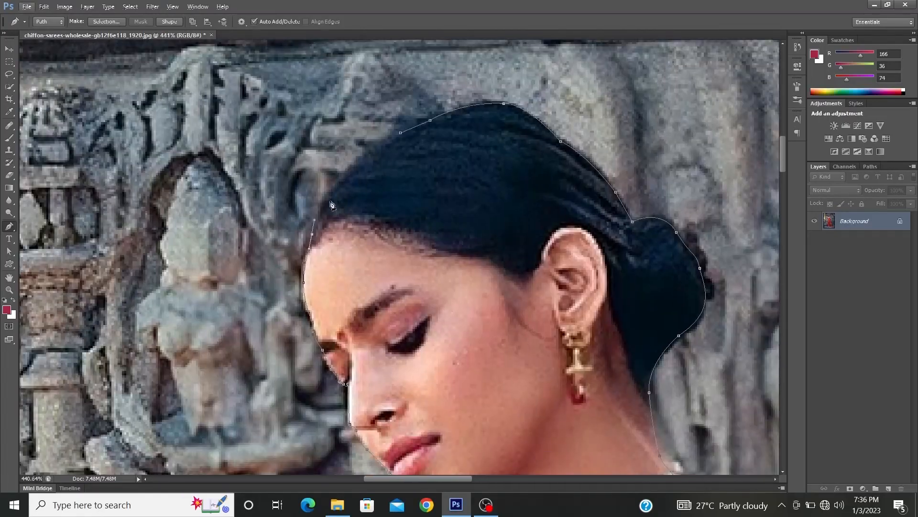
left_click(324, 201)
left_click(329, 195)
left_click(336, 189)
scroll(364, 168, "up", 2)
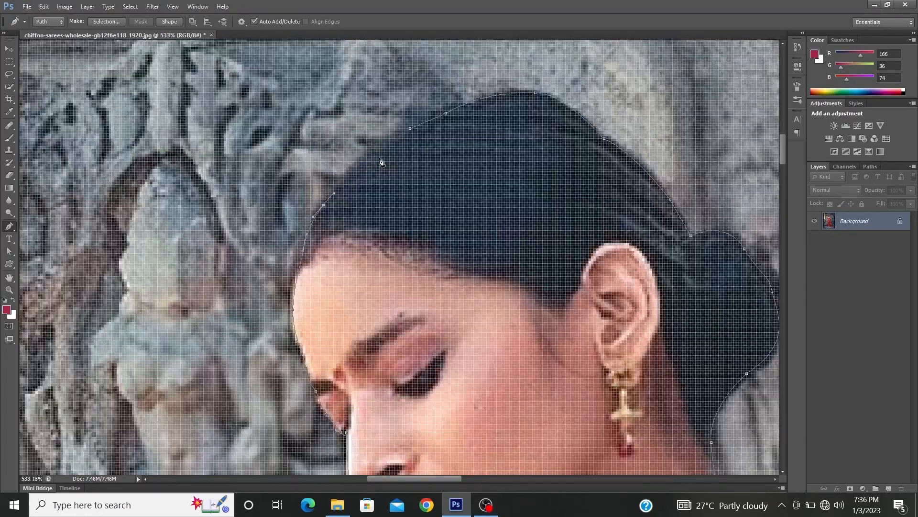
scroll(382, 159, "down", 2)
left_click(378, 150)
left_click(389, 143)
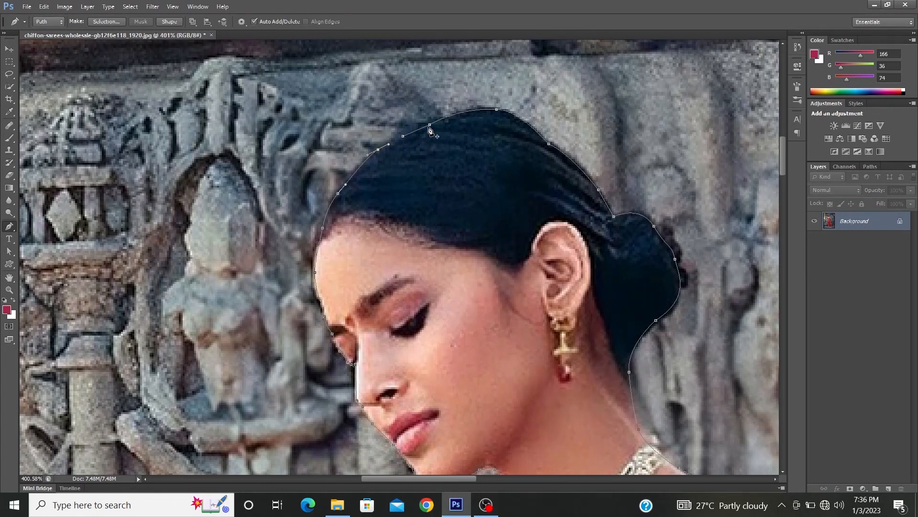
scroll(639, 193, "up", 5)
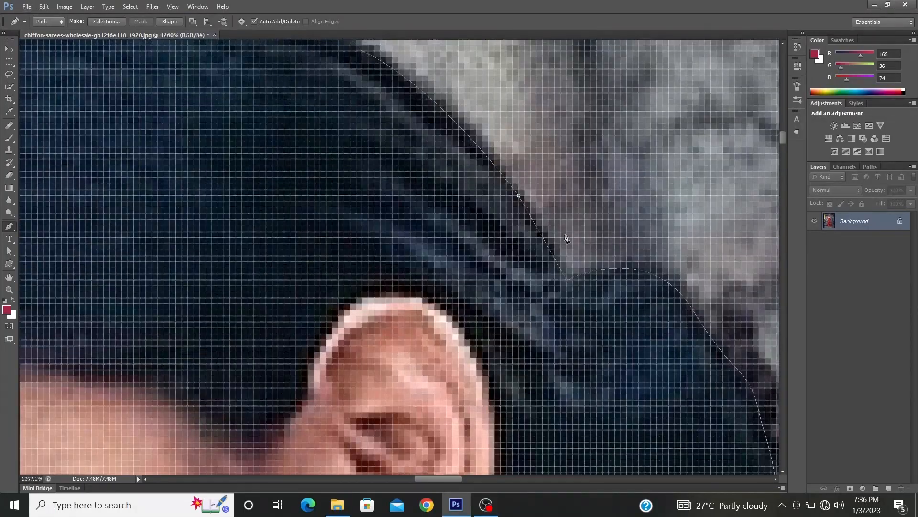
scroll(562, 234, "down", 7)
scroll(569, 254, "up", 1)
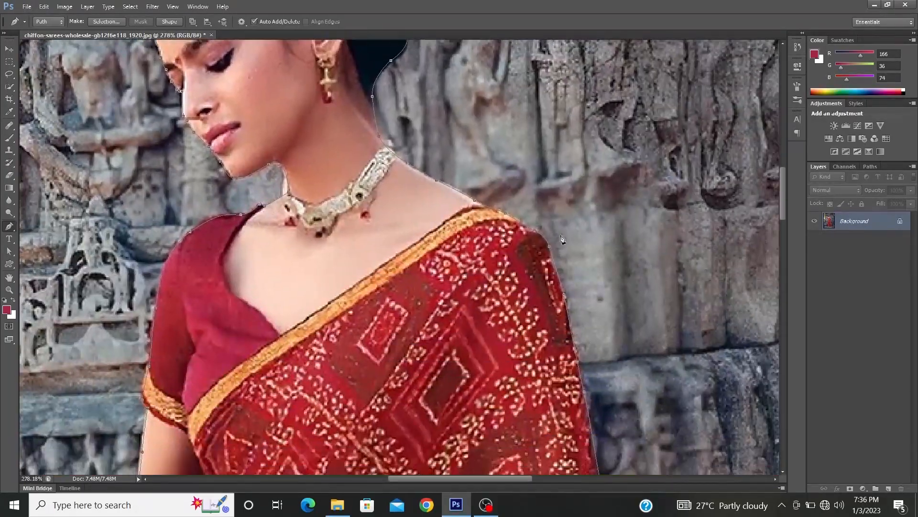
Examine the closed path along the woman's shoulders, neck and hair for accuracy
scroll(557, 230, "up", 1)
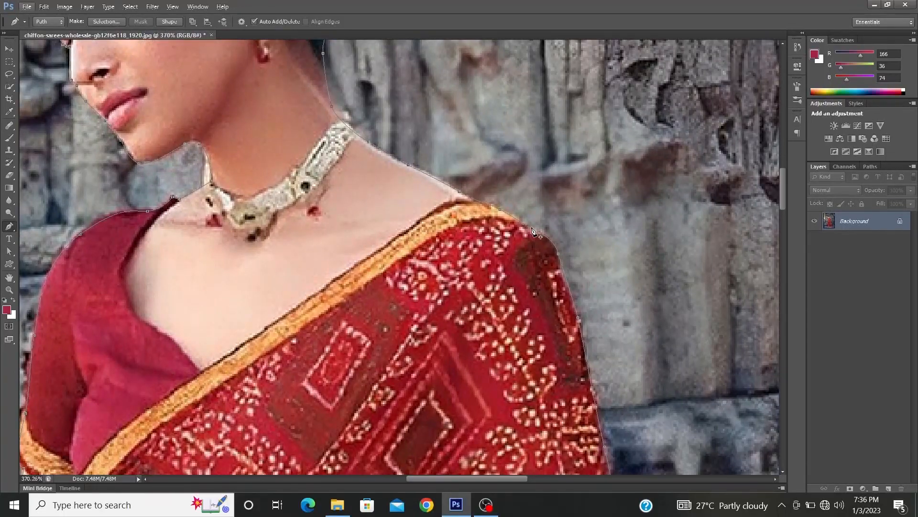
scroll(480, 176, "up", 1)
scroll(457, 173, "down", 2)
scroll(457, 173, "down", 3)
scroll(487, 266, "up", 2)
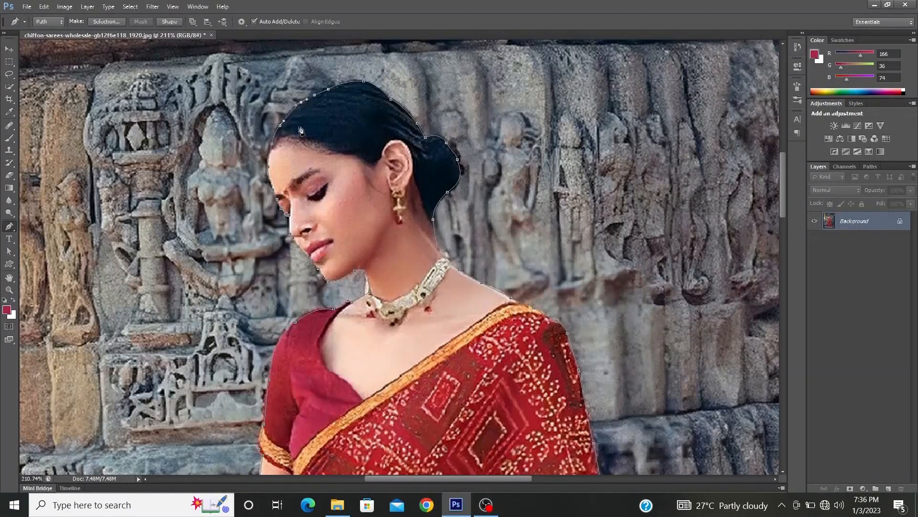
scroll(304, 137, "up", 4)
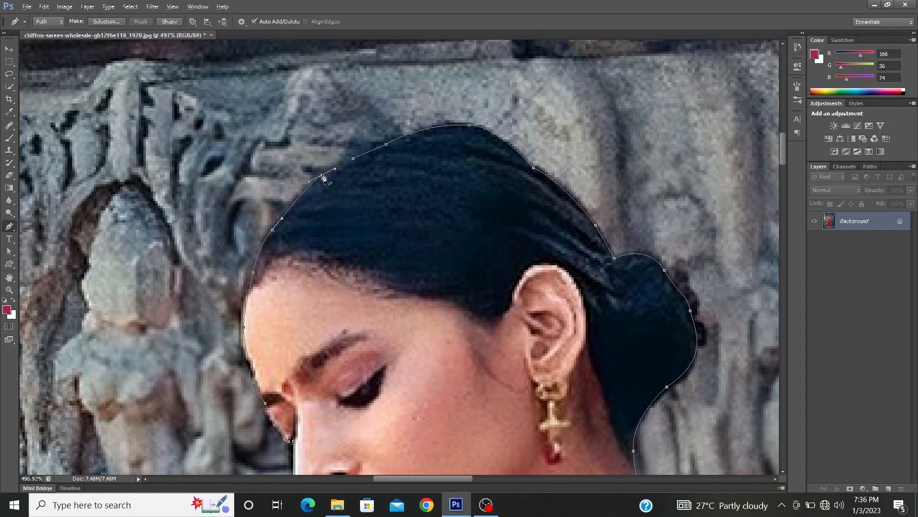
left_click(322, 176, "alt")
left_click(353, 160)
key("ctrl+Return")
Convert the closed path around the woman into a new anti-aliased selection with a feather radius of 0 pixels
scroll(658, 307, "down", 1)
scroll(658, 308, "down", 10)
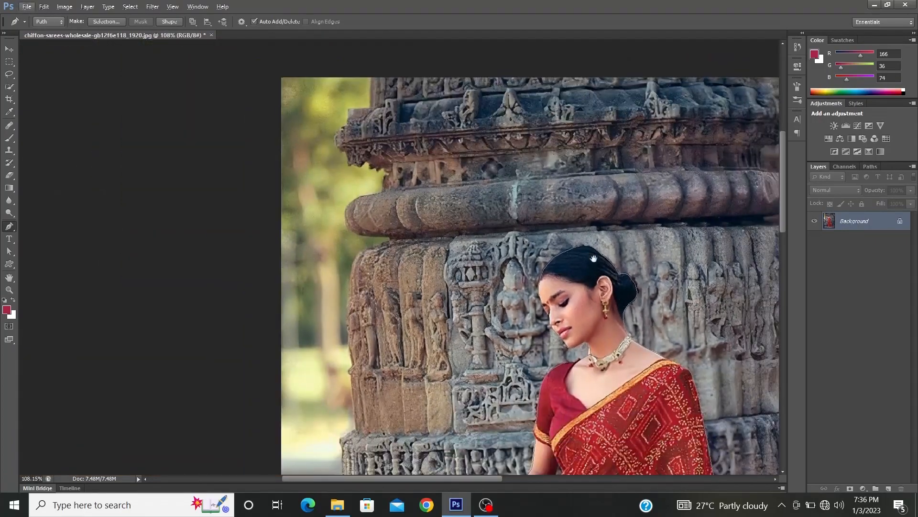
left_click_drag(624, 299, 474, 76)
scroll(512, 188, "down", 2)
left_click_drag(535, 359, 443, 333)
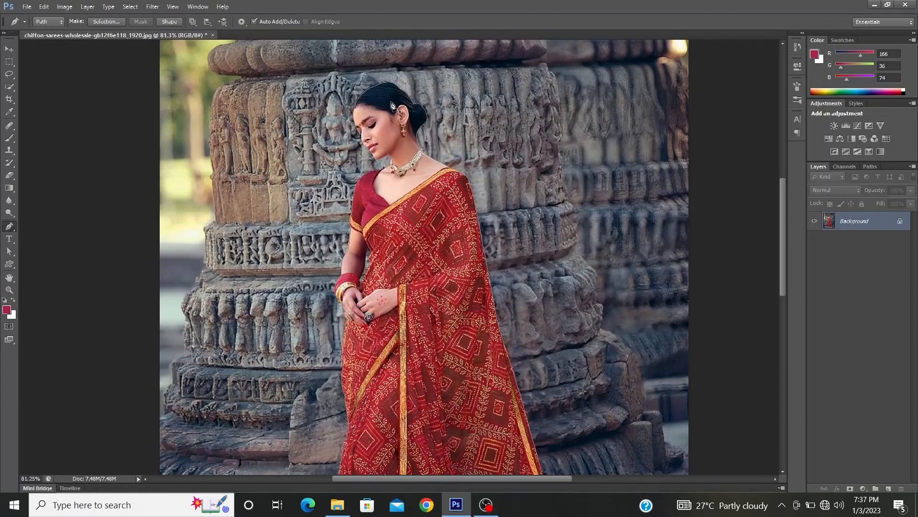
right_click(392, 105)
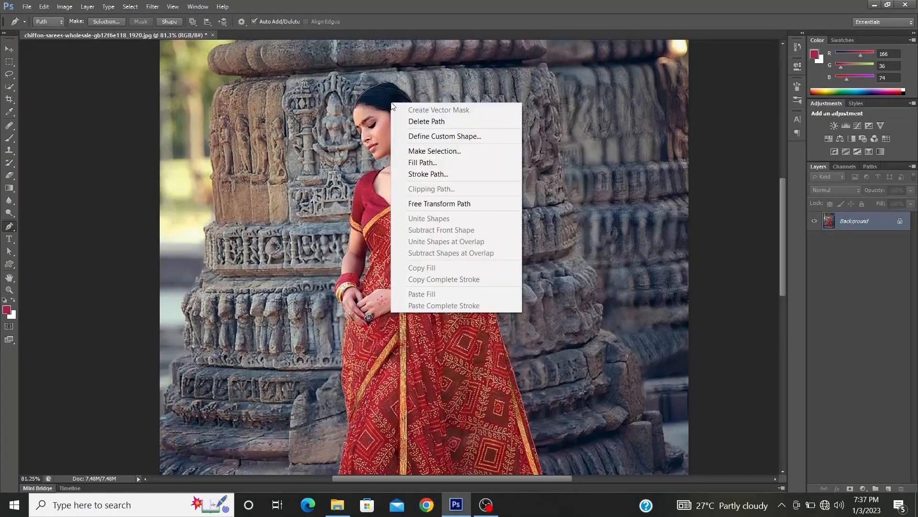
left_click(422, 152)
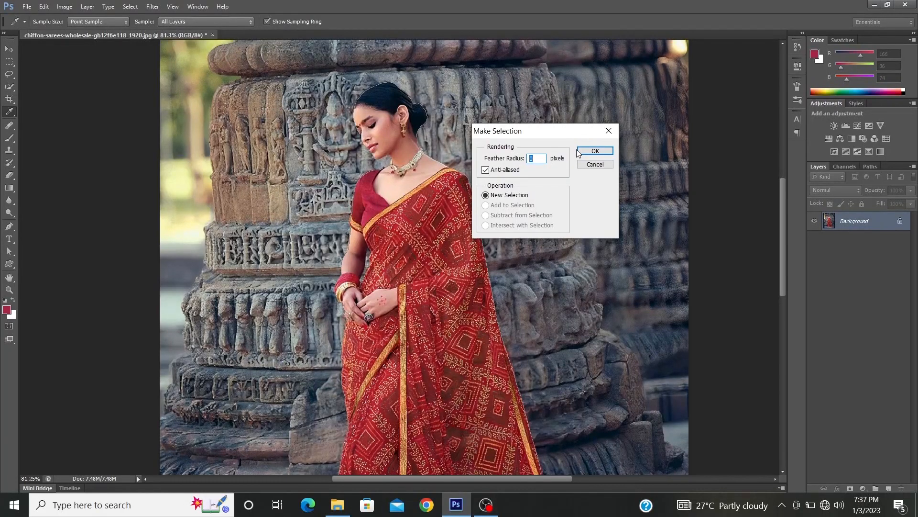
left_click(593, 151)
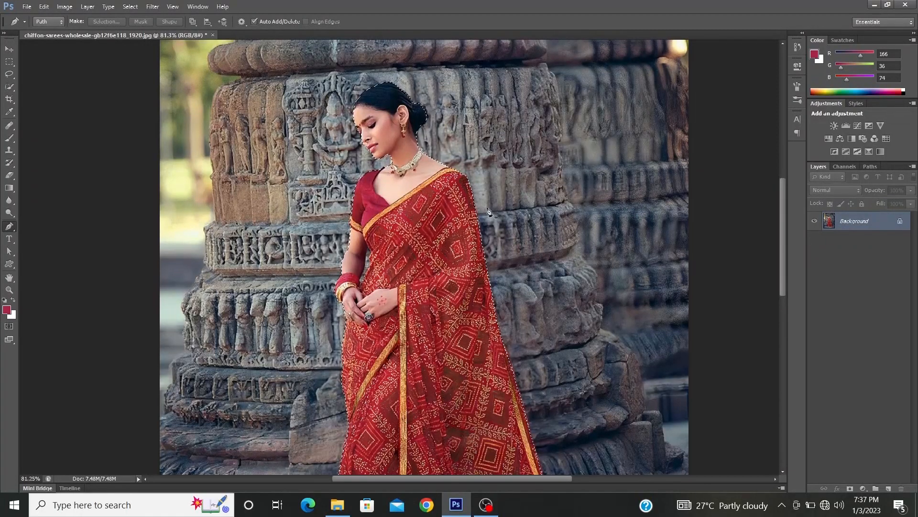
Copy the selected woman to a new layer and hide the Background layer
scroll(501, 256, "down", 3)
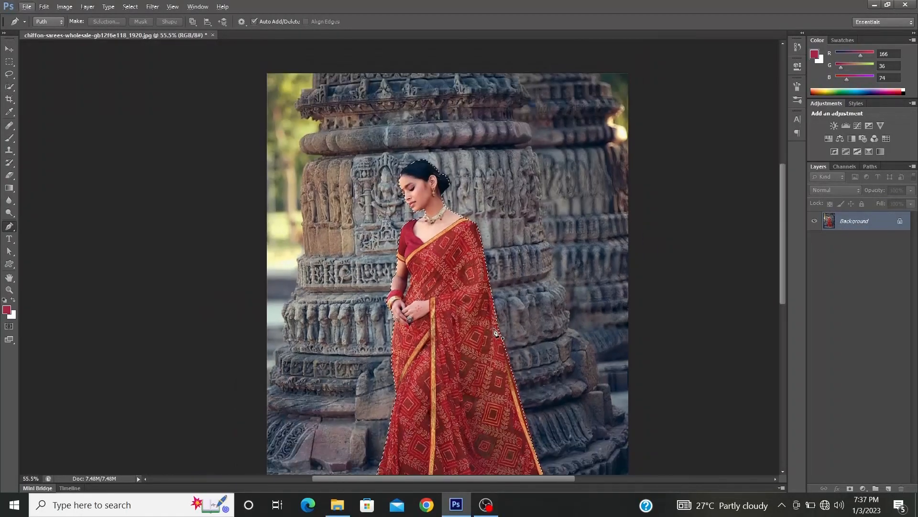
scroll(466, 279, "down", 2)
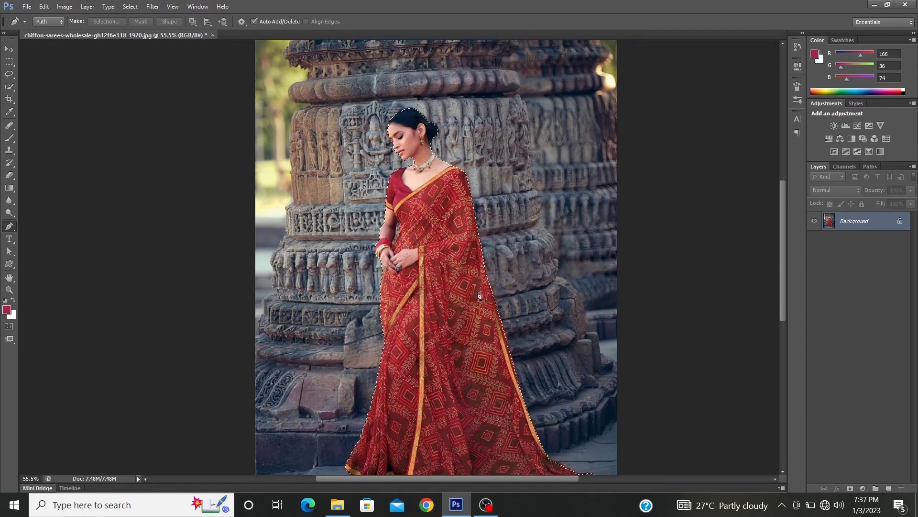
key("ctrl+j")
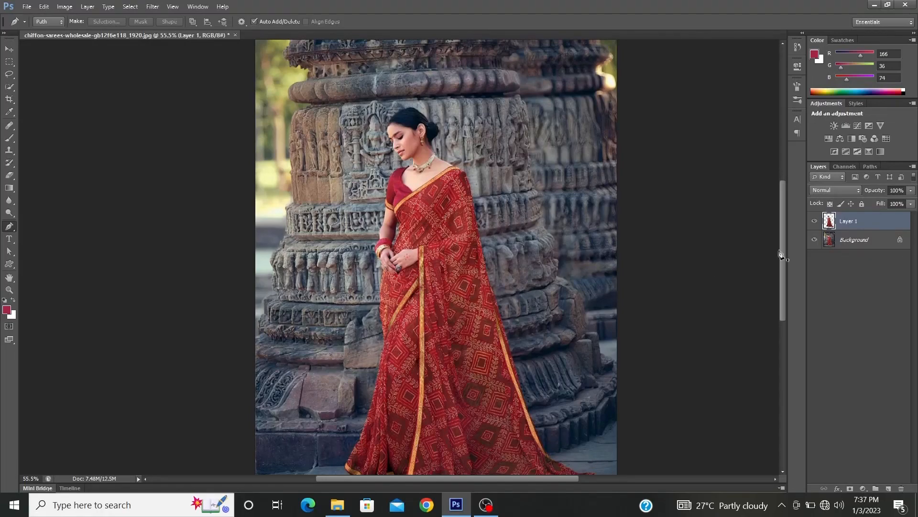
left_click(814, 240)
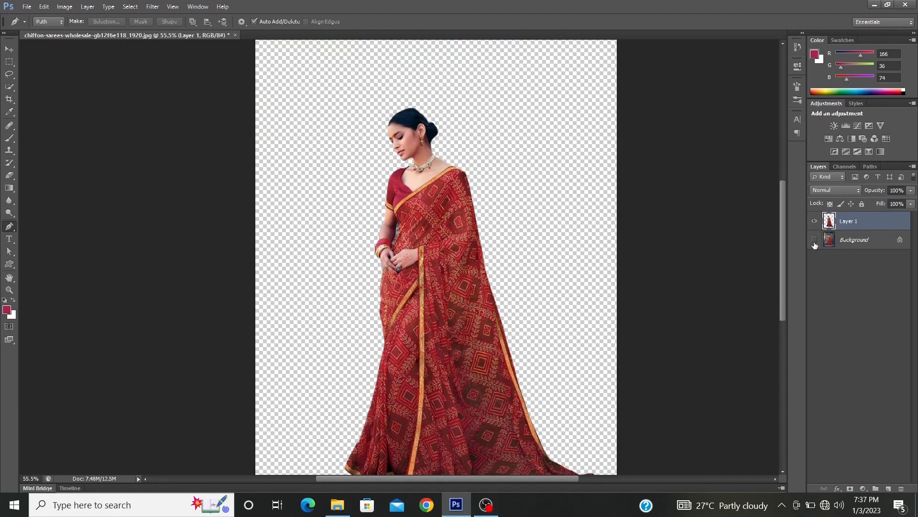
Examine the edges of the unfeathered cutout from the saree's hem up to the hair
scroll(517, 143, "up", 5)
left_click_drag(352, 137, 371, 168)
scroll(371, 168, "down", 10)
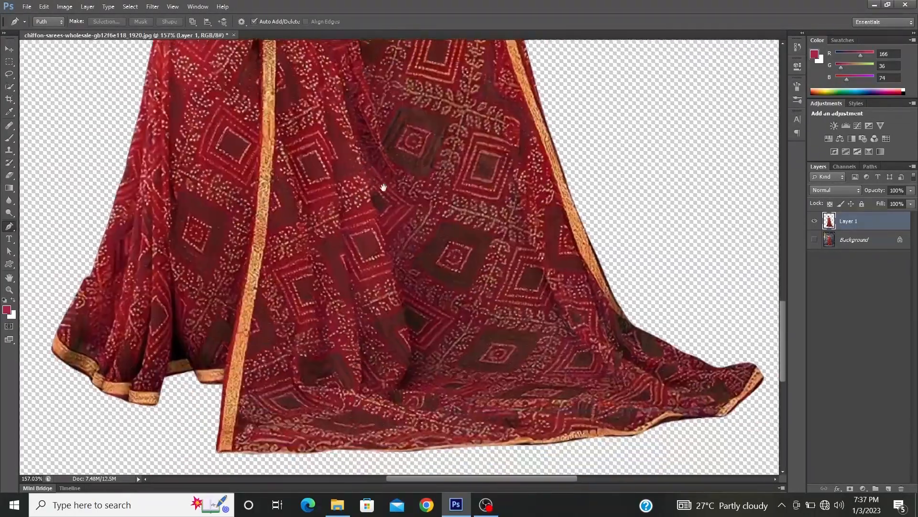
scroll(383, 187, "down", 2)
left_click_drag(412, 203, 642, 387)
scroll(642, 387, "up", 7)
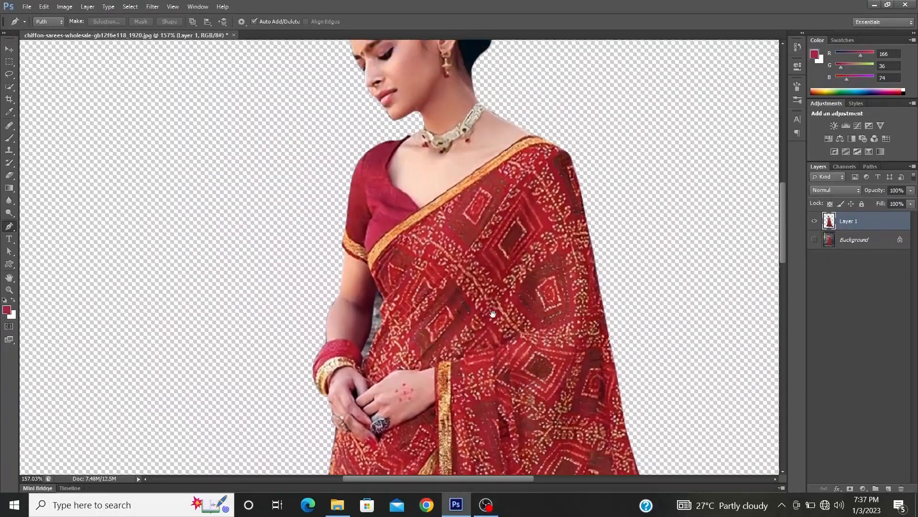
scroll(493, 314, "up", 3)
left_click_drag(466, 306, 414, 305)
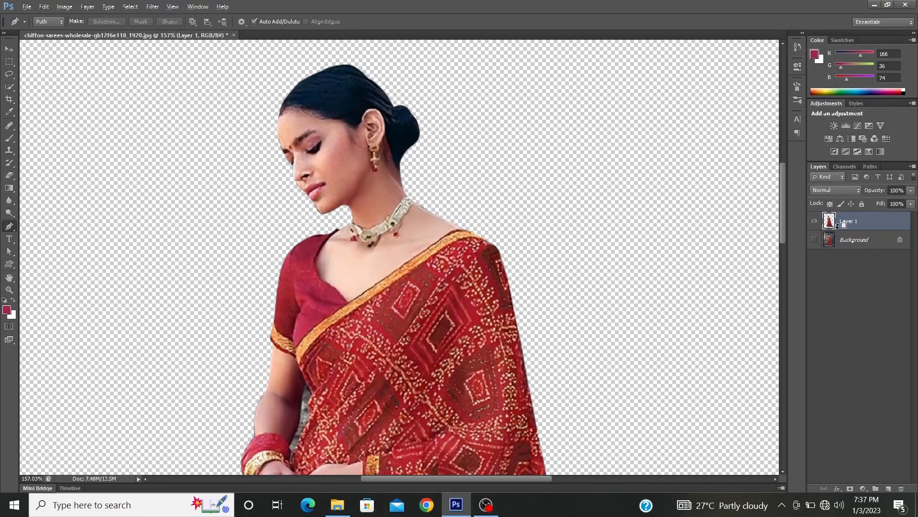
Undo the cutout layer and its selection, and convert the path into a new selection with a 2 pixel feather radius
key("ctrl+e")
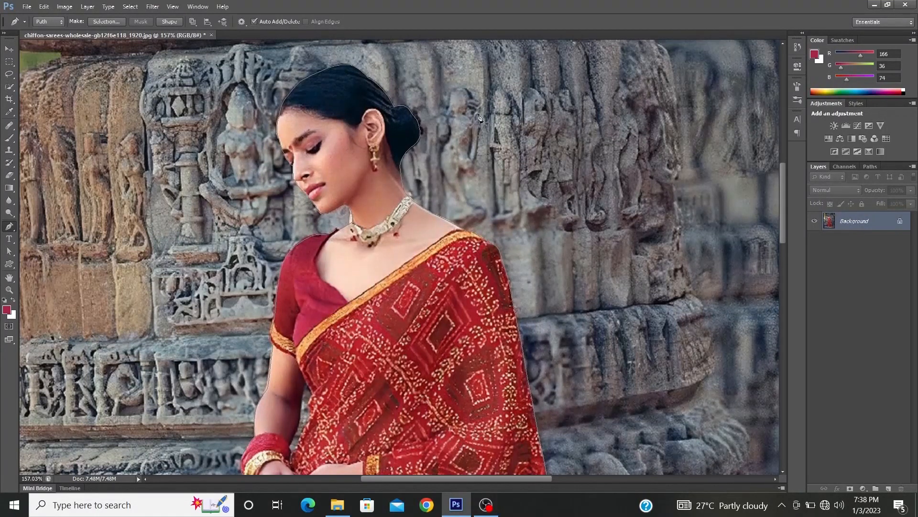
right_click(392, 124)
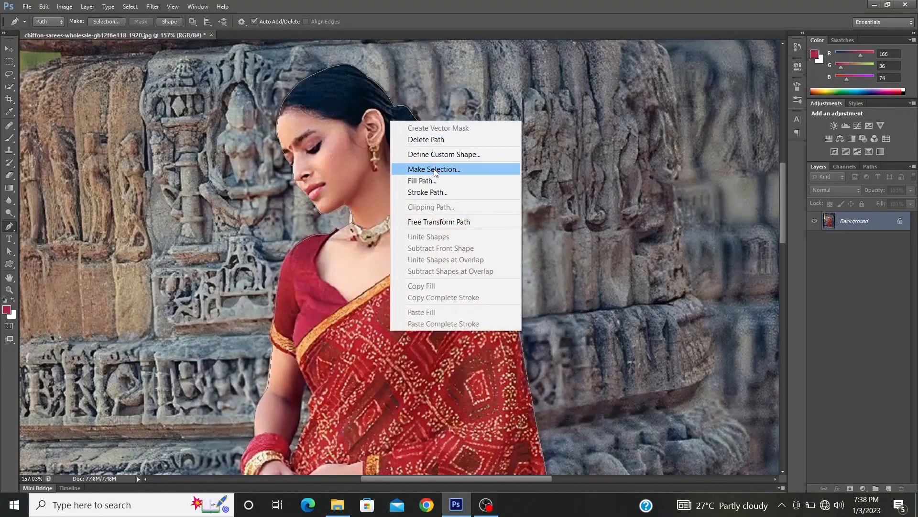
left_click(421, 169)
type("2")
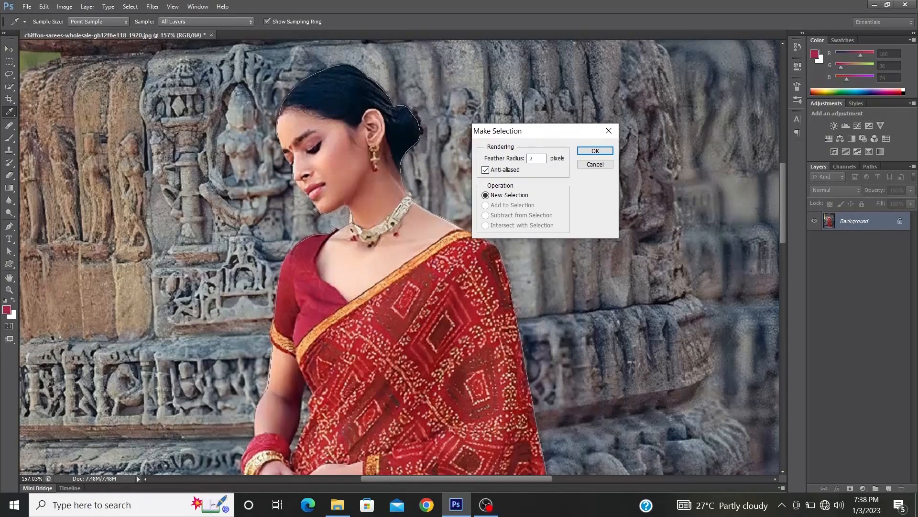
left_click(595, 151)
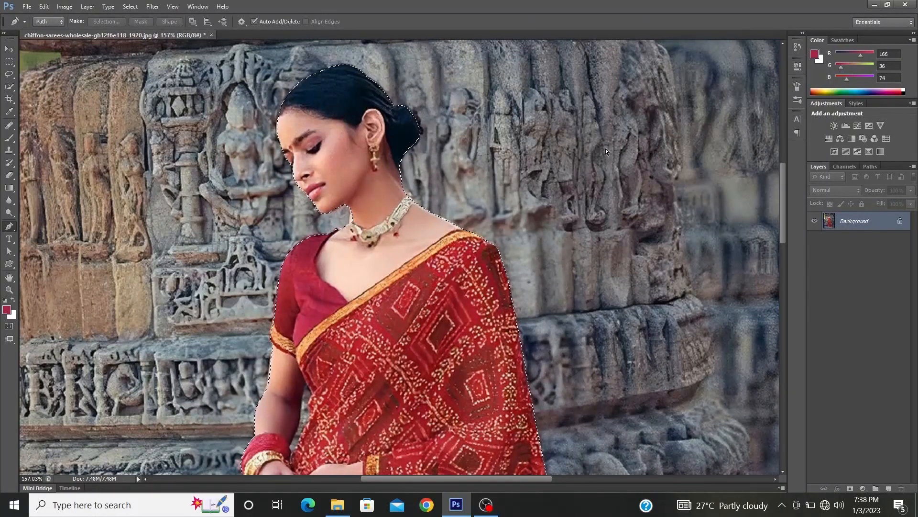
Copy the feathered selection to a new layer and hide the original photo beneath it
key("ctrl+j")
left_click(815, 240)
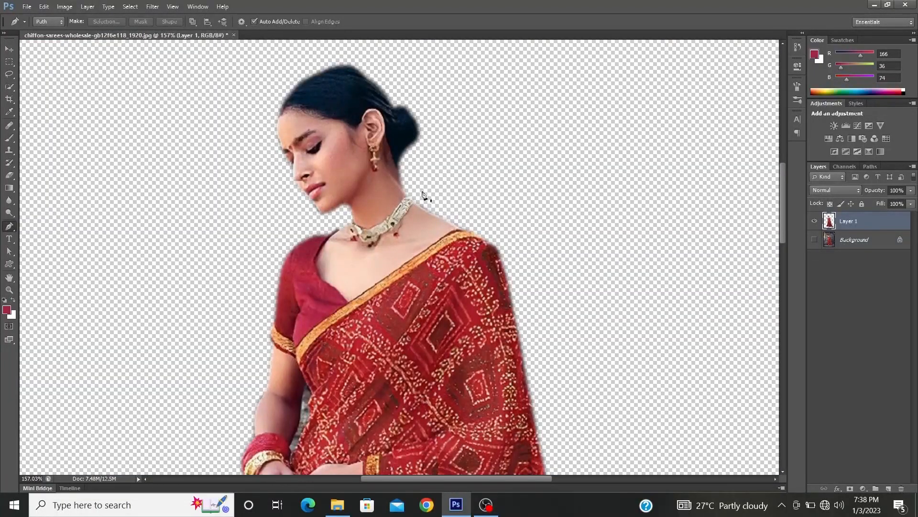
Examine the feathered cutout's edges around the shoulders, arms, saree, face and hair
scroll(313, 246, "up", 2)
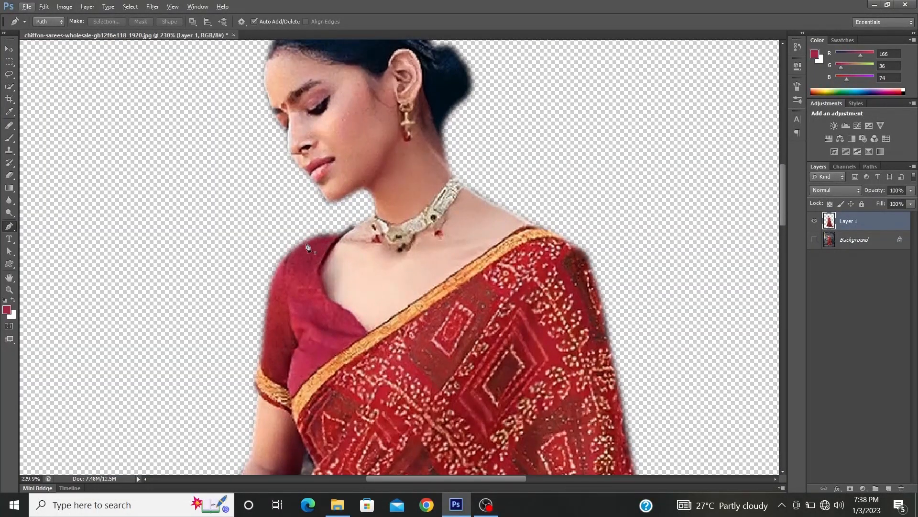
scroll(271, 396, "down", 3)
scroll(287, 287, "up", 2)
left_click_drag(362, 196, 313, 165)
scroll(287, 363, "up", 1)
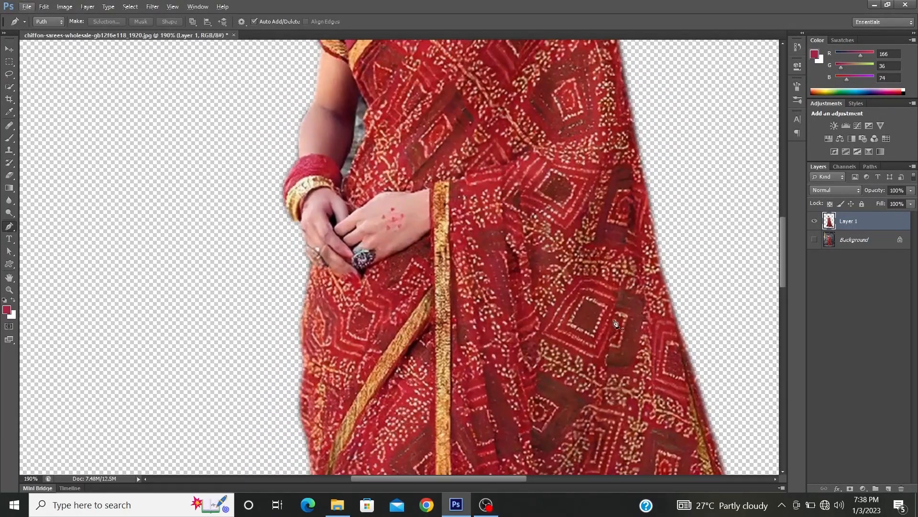
scroll(617, 316, "down", 2)
scroll(421, 292, "up", 2)
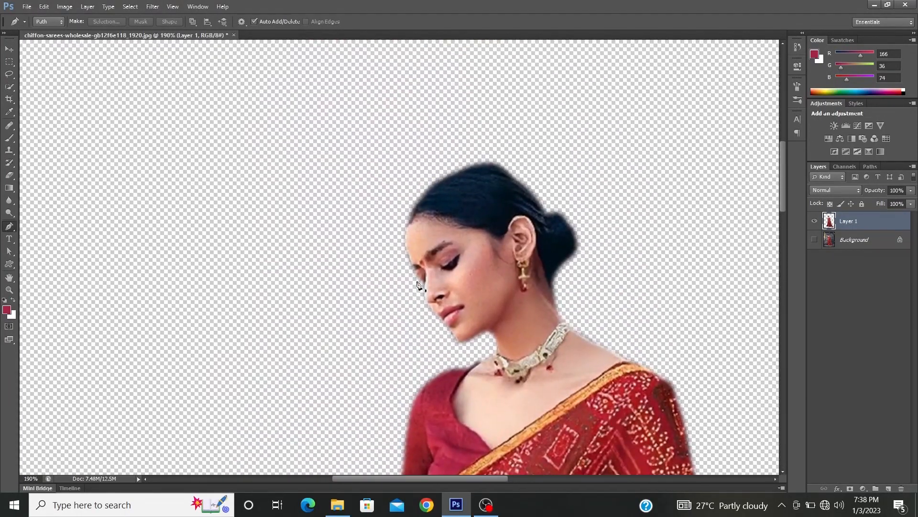
scroll(423, 293, "up", 1)
key("alt")
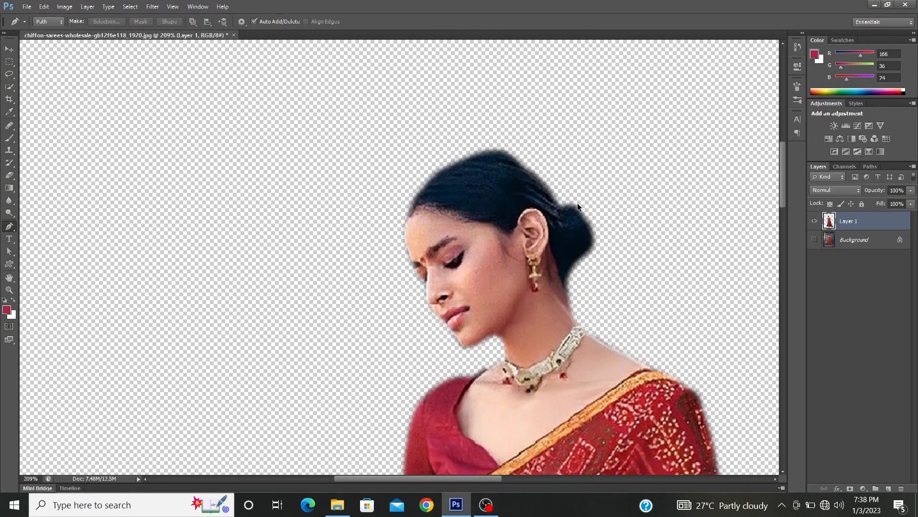
Undo the feathered cutout and selection, and convert the path into a new selection with a 0 pixel feather radius
key("ctrl+z")
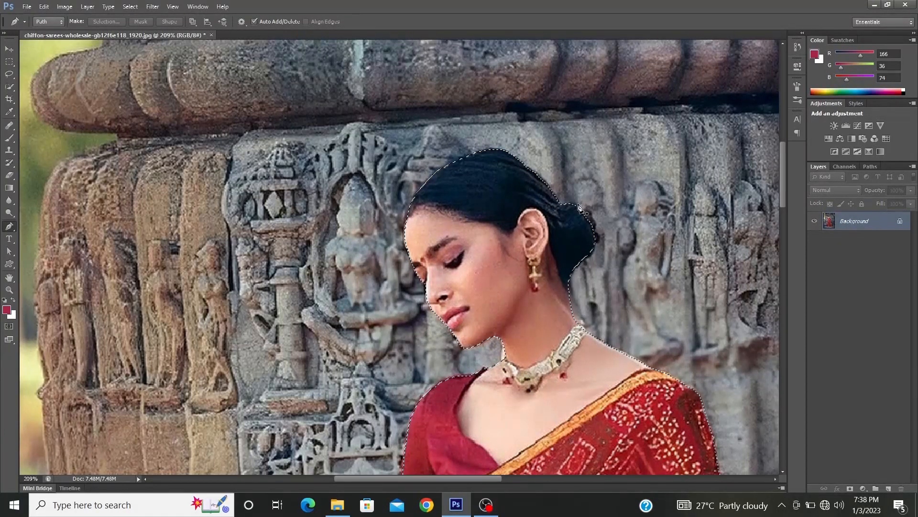
key("ctrl+alt+z")
right_click(484, 205)
left_click(519, 252)
type("0")
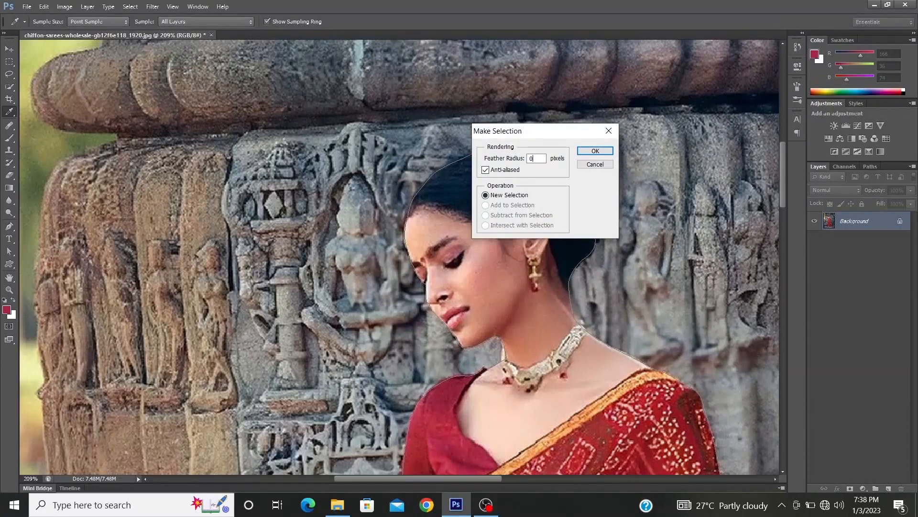
key("Return")
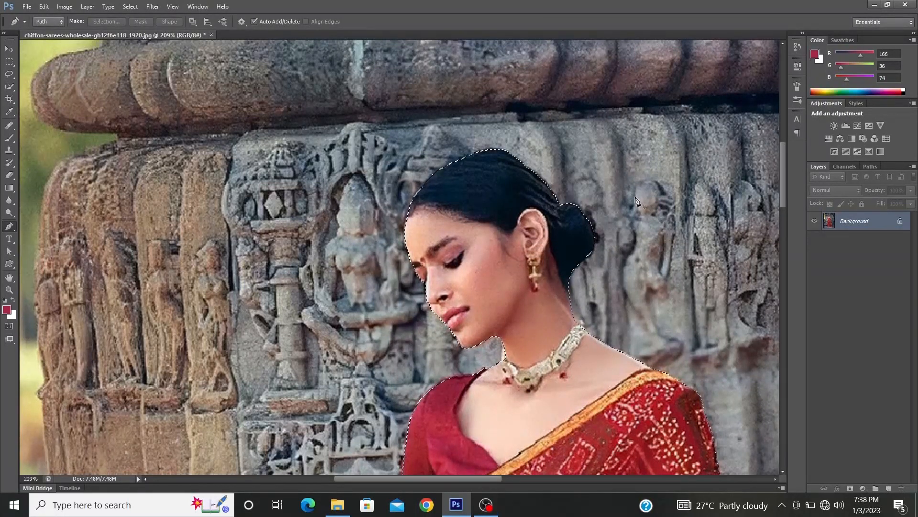
Copy the unfeathered selection to a new layer, and hide the Background layer and make it active
key("ctrl+j")
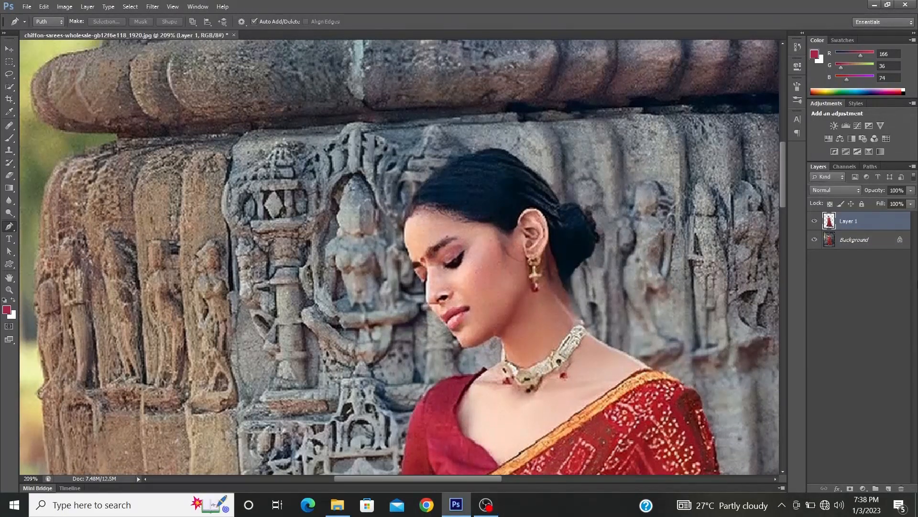
left_click(814, 240)
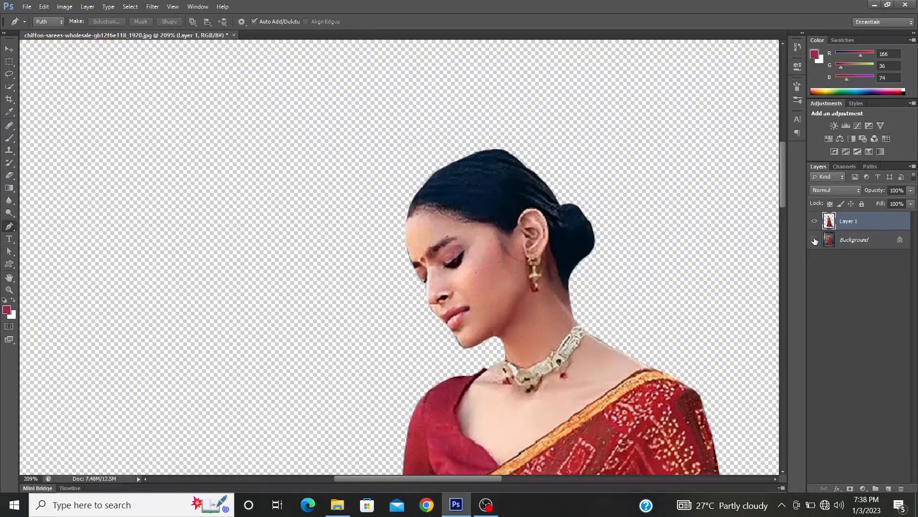
left_click(880, 242)
Examine the full-length cutout and the gap between the woman's bent arm and the saree
scroll(488, 168, "down", 5)
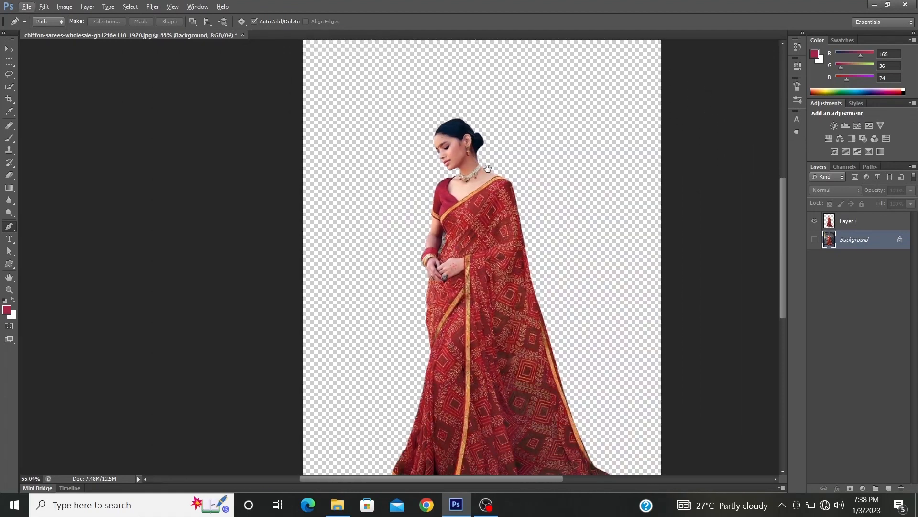
left_click_drag(488, 168, 465, 84)
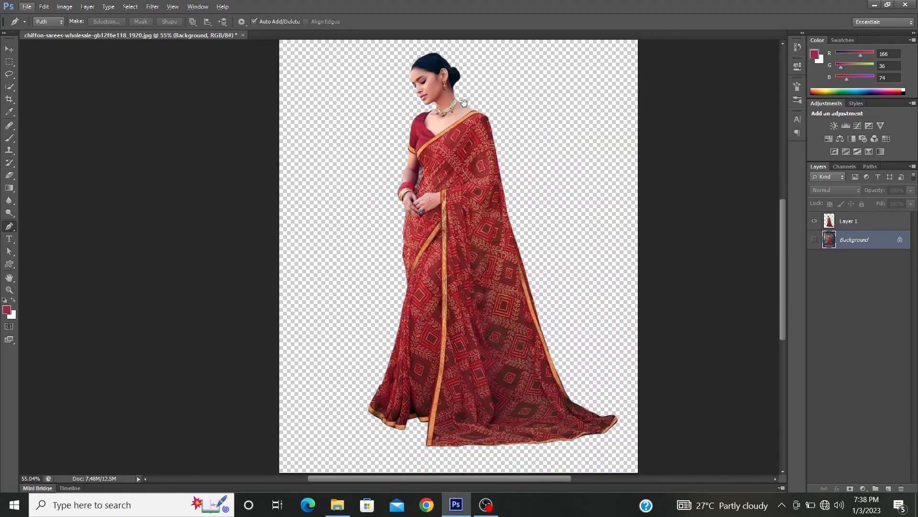
scroll(438, 161, "up", 2)
scroll(438, 161, "up", 3)
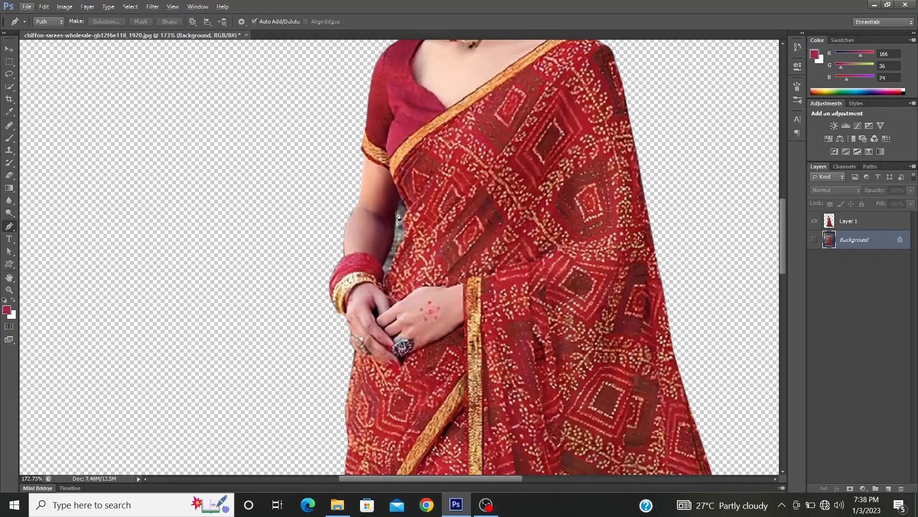
scroll(388, 198, "down", 3)
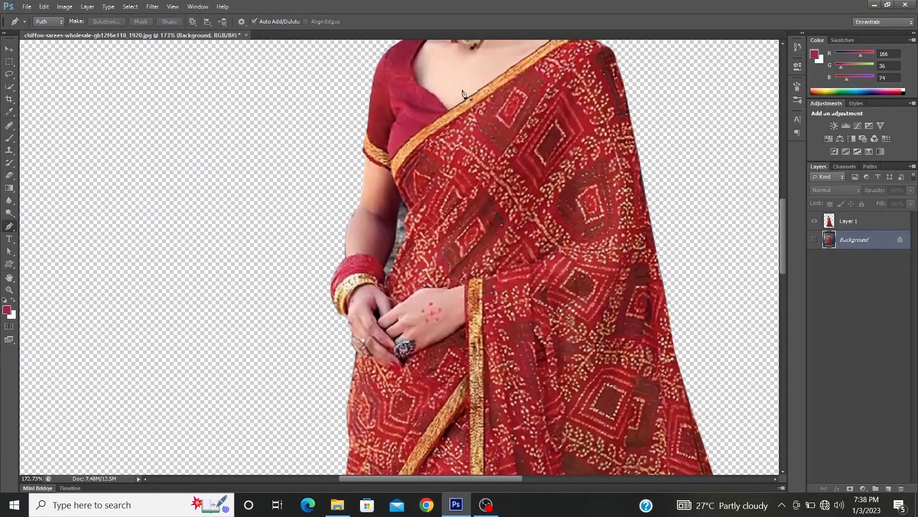
scroll(434, 147, "up", 3)
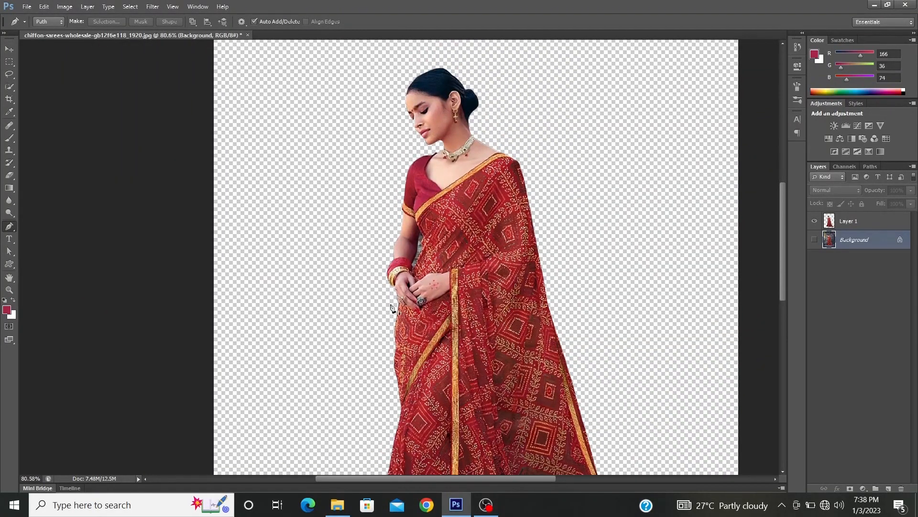
scroll(395, 249, "up", 5)
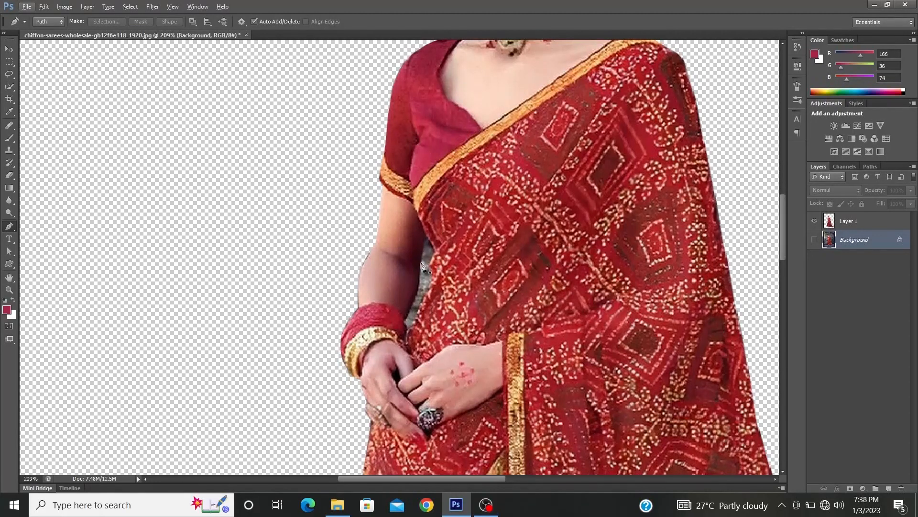
Rename the cutout layer above the Background as Subject
scroll(427, 277, "up", 2)
scroll(458, 258, "down", 1)
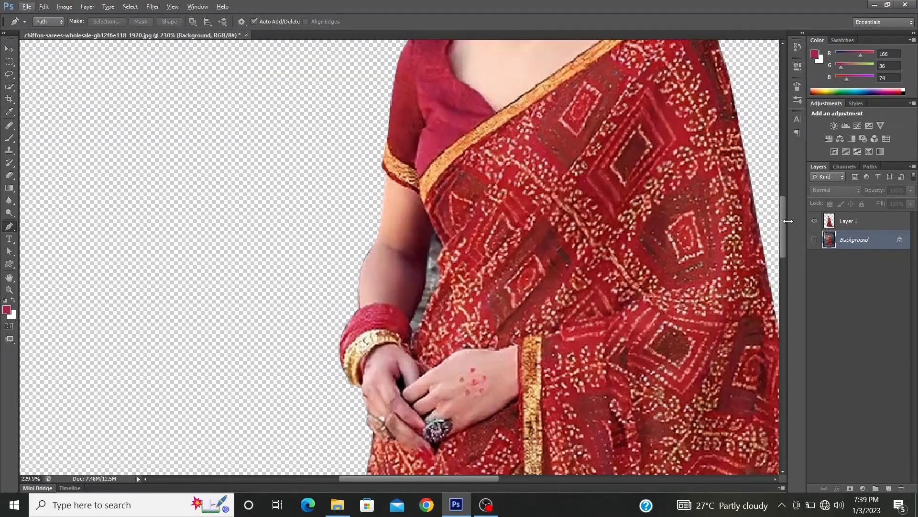
left_click(845, 225)
double_click(846, 222)
type("Subject")
key("Return")
Trace a closed Pen tool path around the leftover background between the woman's bent arm and the saree
scroll(622, 230, "up", 2)
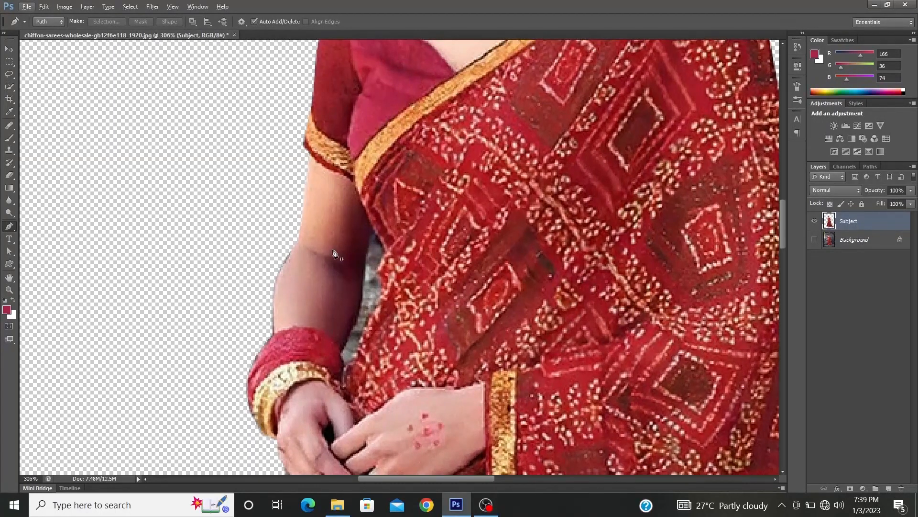
left_click(373, 226)
left_click(363, 262)
left_click_drag(364, 270, 363, 273)
left_click_drag(359, 310, 356, 324)
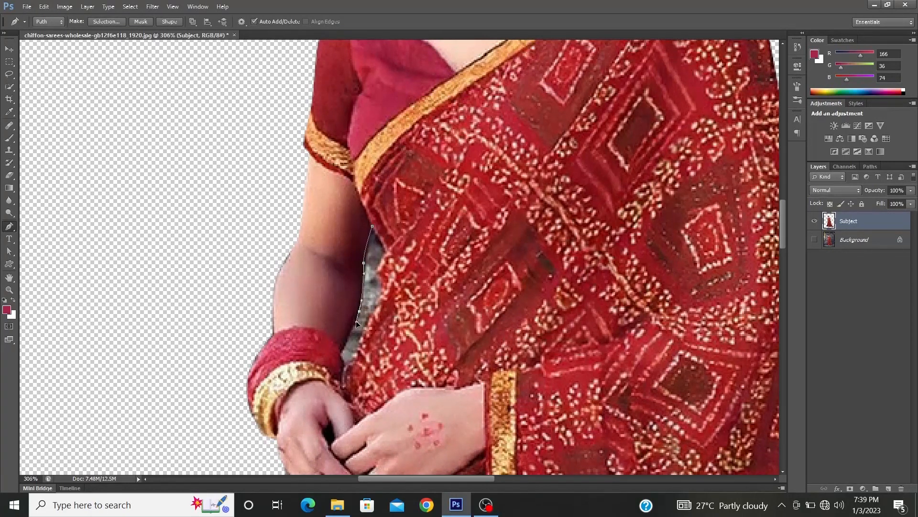
left_click(339, 355)
left_click(373, 227)
Convert the arm-gap path into a selection and delete the leftover background inside it from the Subject layer
right_click(372, 260)
left_click(413, 320)
key("Escape")
right_click(375, 262)
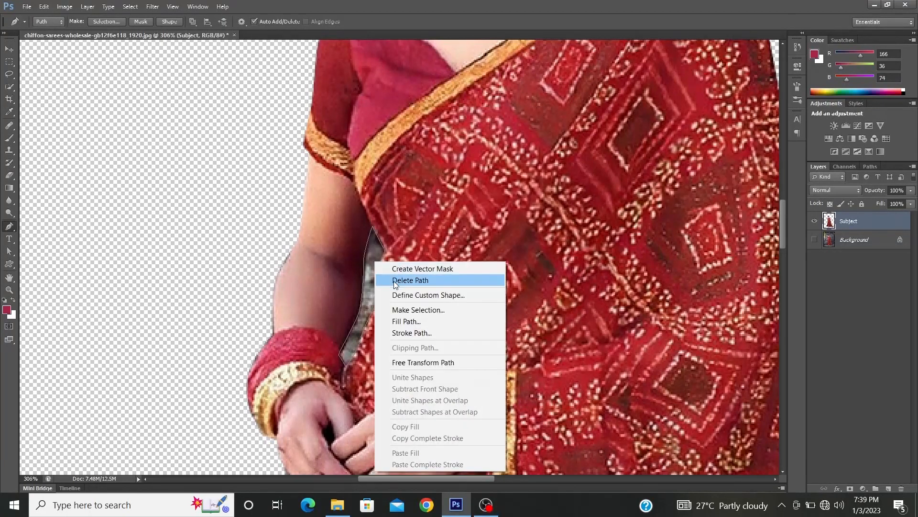
left_click(403, 310)
key("Return")
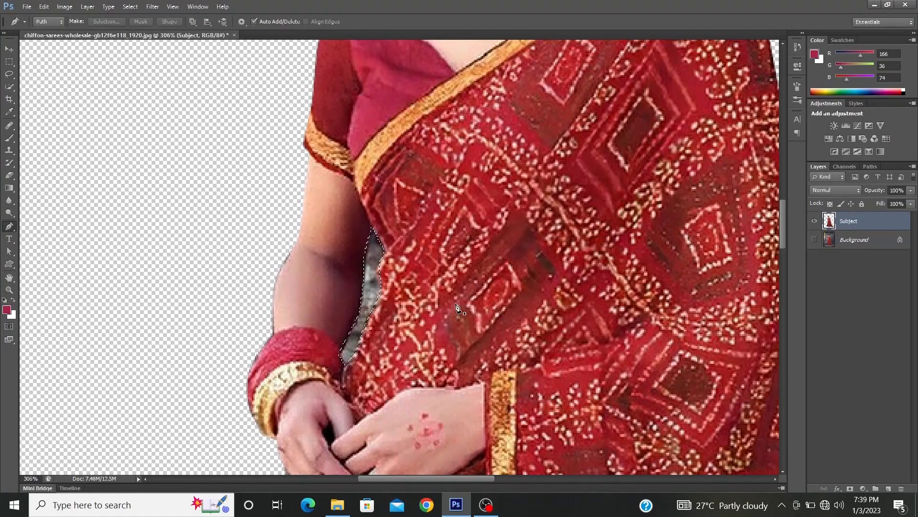
key("Delete")
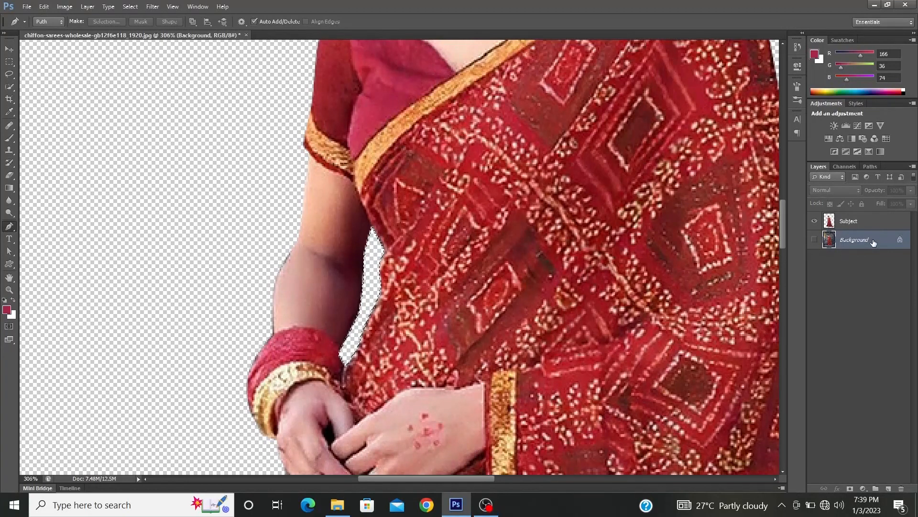
left_click(898, 221)
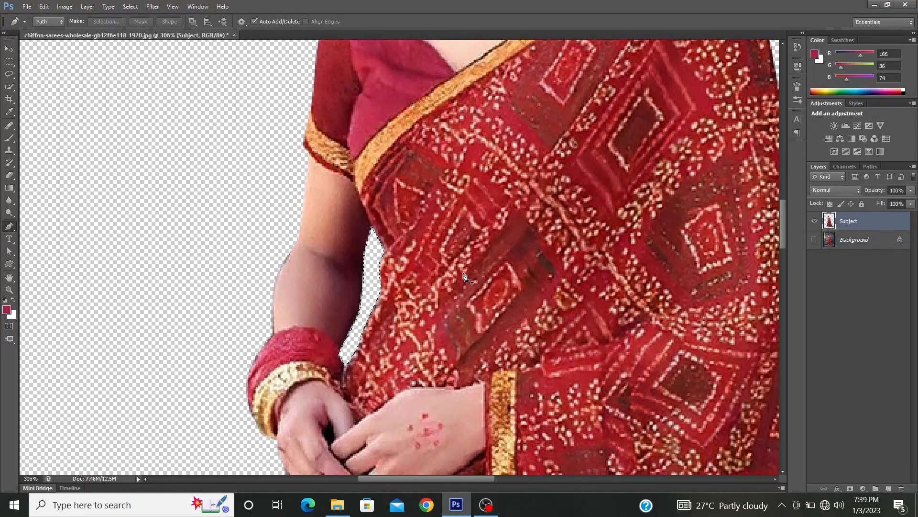
scroll(468, 279, "down", 6)
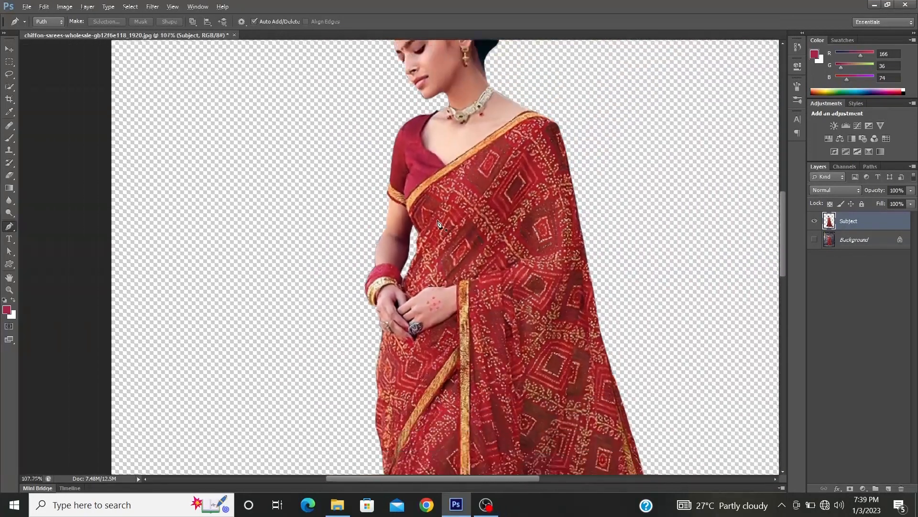
scroll(439, 223, "up", 1)
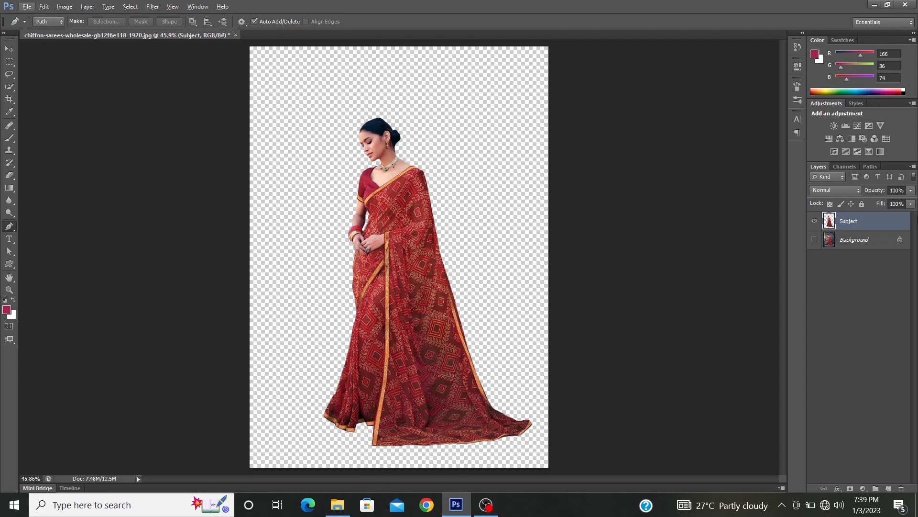
Add a new layer directly above the Background and rename it BG
left_click(868, 247)
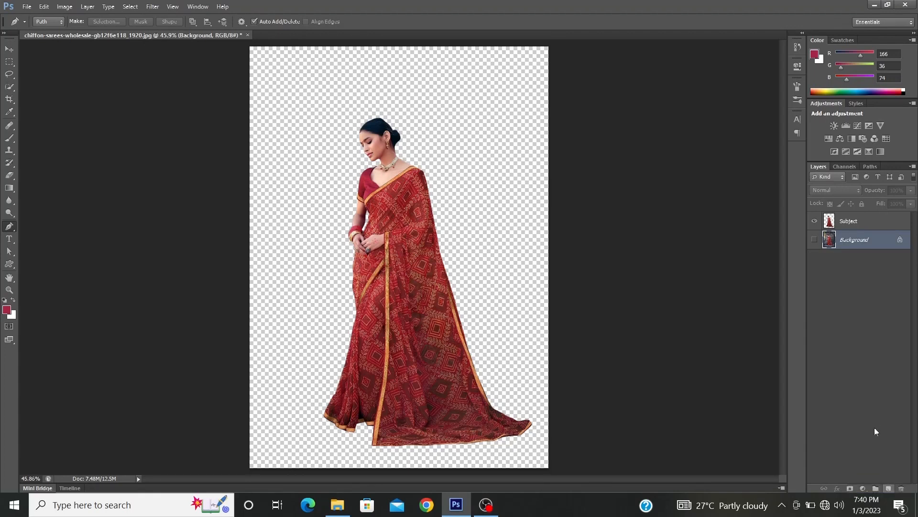
left_click(890, 488)
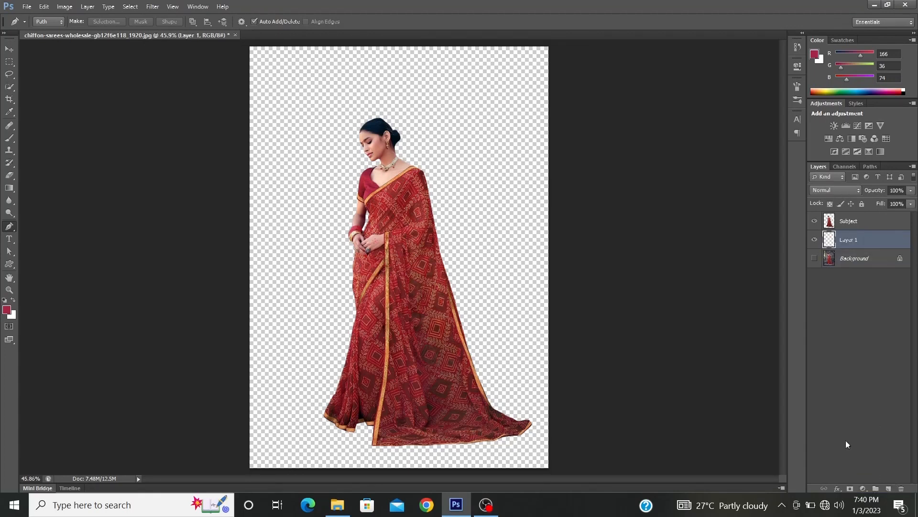
double_click(847, 240)
type("B")
key("Return")
Sample a red from the woman's clothing (RGB 158, 33, 41) and fill the BG layer with it
key("i")
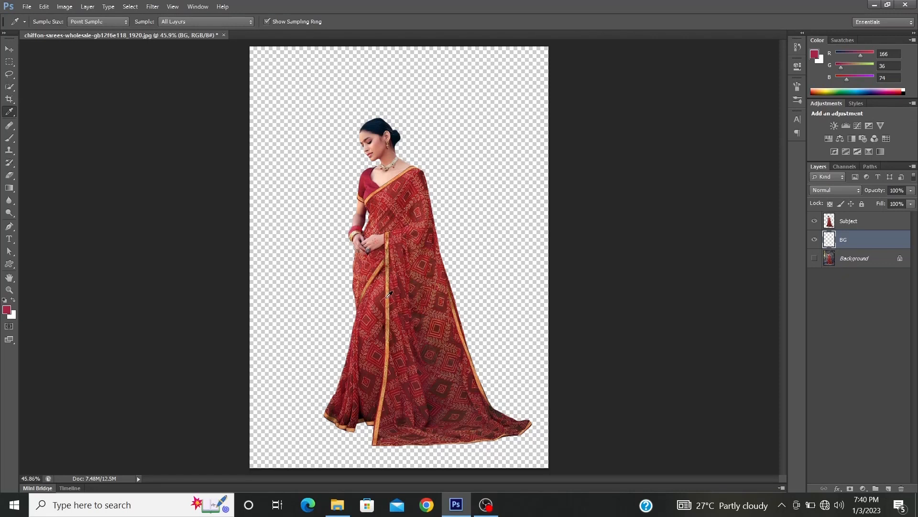
scroll(389, 294, "up", 3)
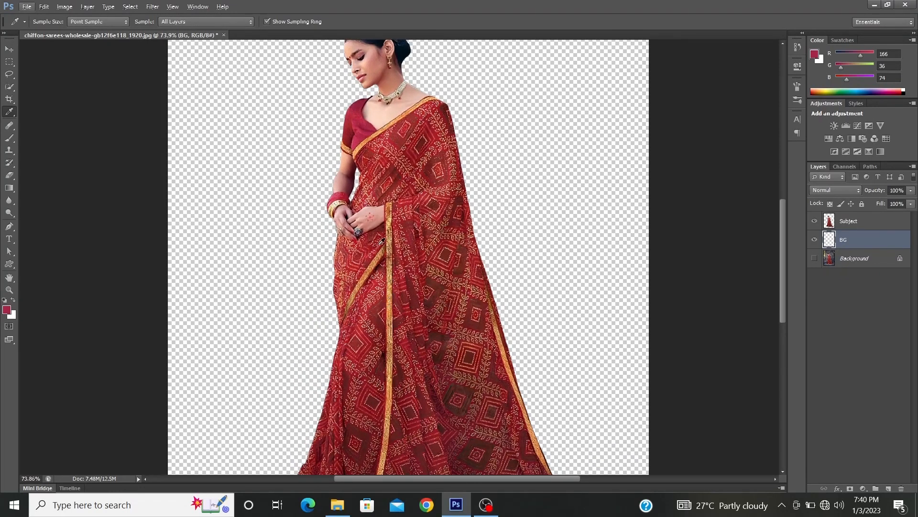
mouse_move(355, 108)
left_mouse_down()
mouse_move(354, 100)
mouse_move(357, 115)
left_mouse_up()
left_click_drag(370, 333, 371, 332)
scroll(553, 209, "down", 3)
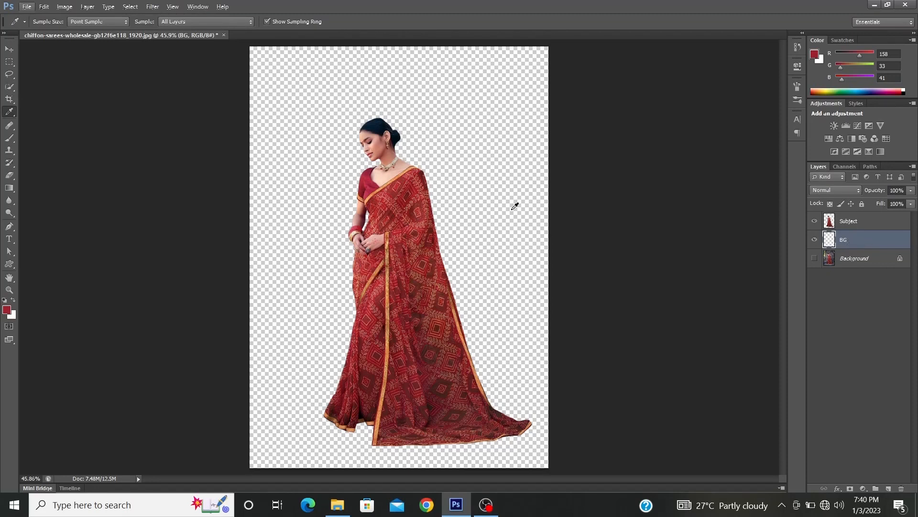
key("alt+BackSpace")
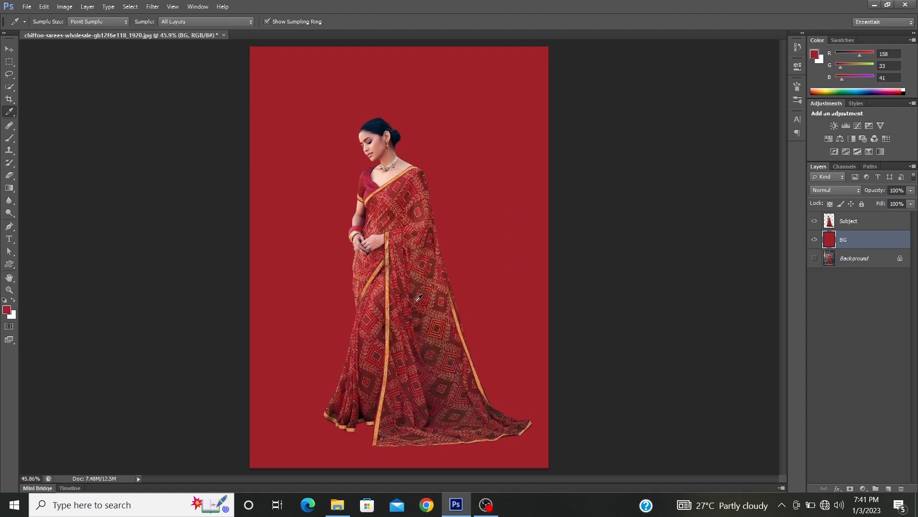
Examine the full-length cutout against the red fill, from the hair down to the hem and train
scroll(445, 289, "up", 2)
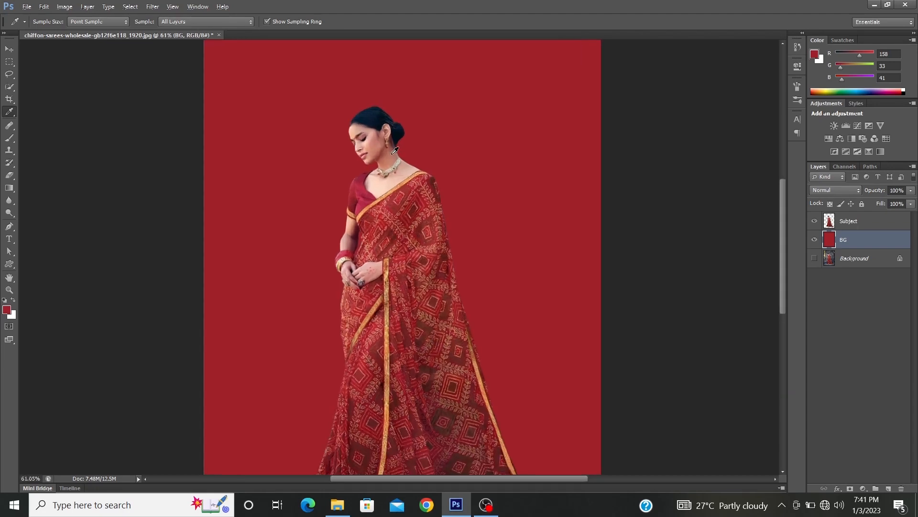
scroll(411, 268, "down", 3)
scroll(409, 431, "up", 3)
scroll(409, 431, "up", 1)
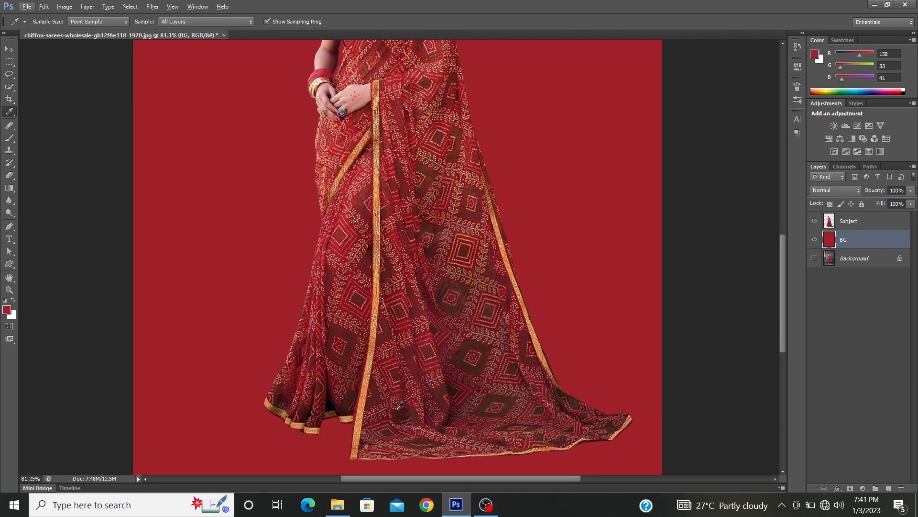
scroll(386, 205, "down", 2)
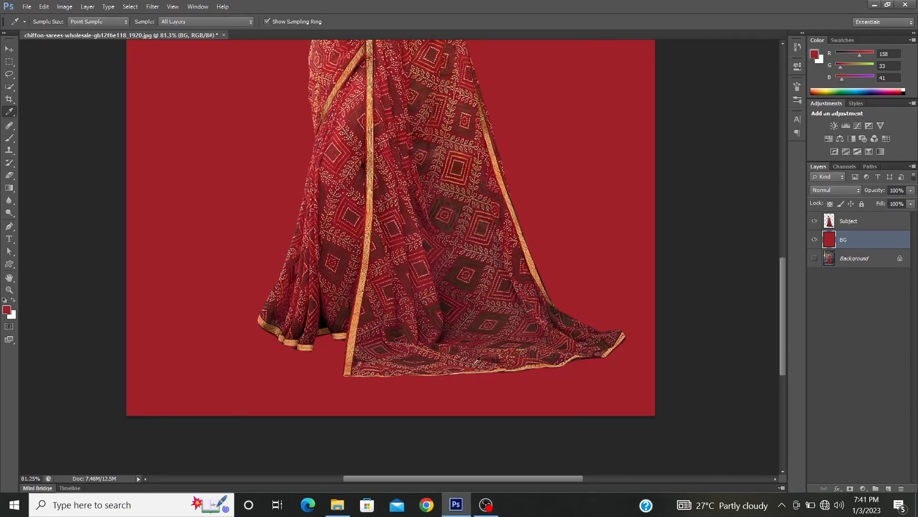
scroll(352, 349, "down", 2)
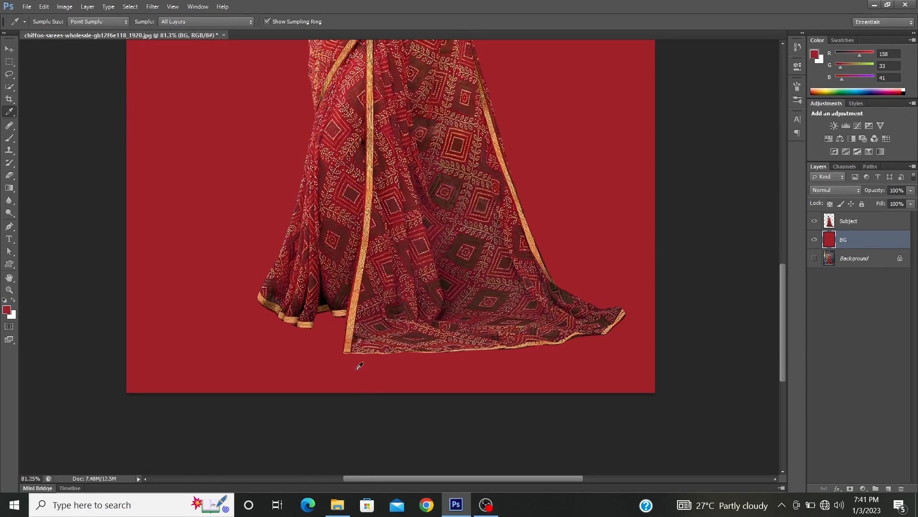
scroll(391, 168, "up", 10)
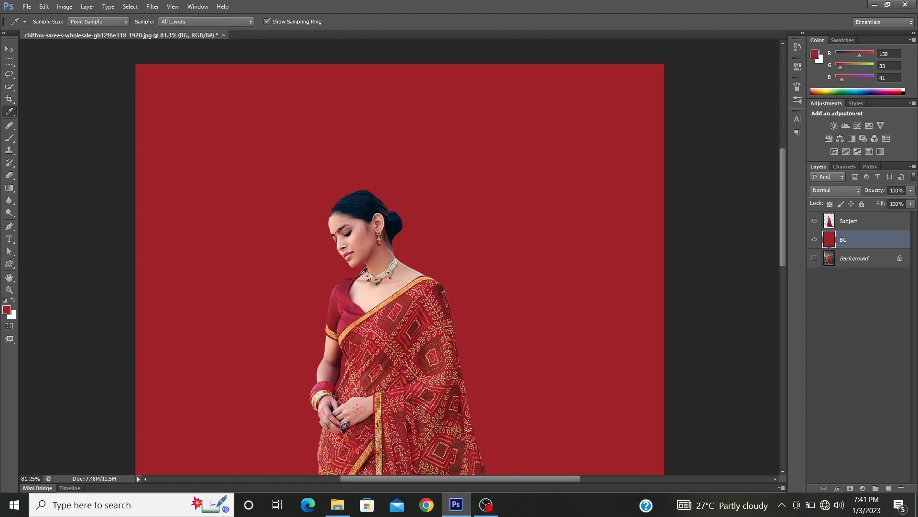
scroll(364, 271, "down", 5)
scroll(363, 272, "right", 1)
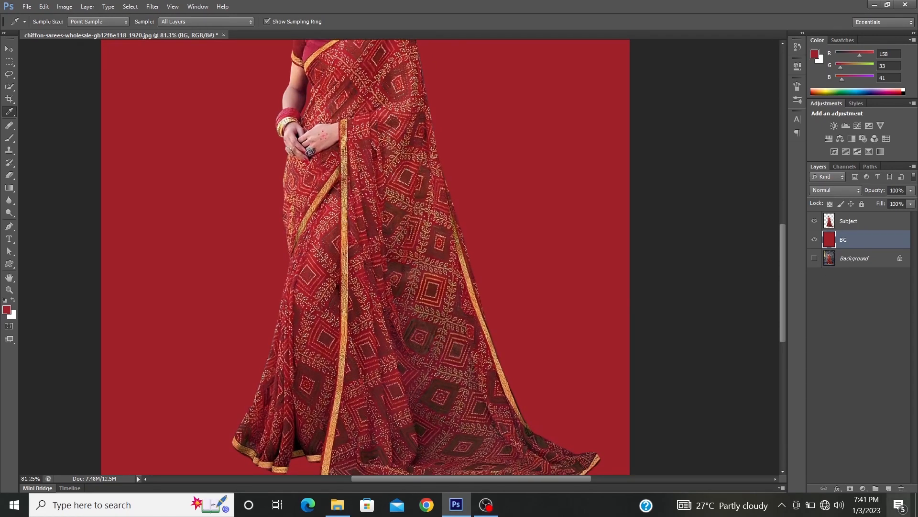
Add a new layer between Subject and BG, and set the foreground colour to black (000000) for brush painting
left_click(889, 488)
scroll(396, 240, "down", 3)
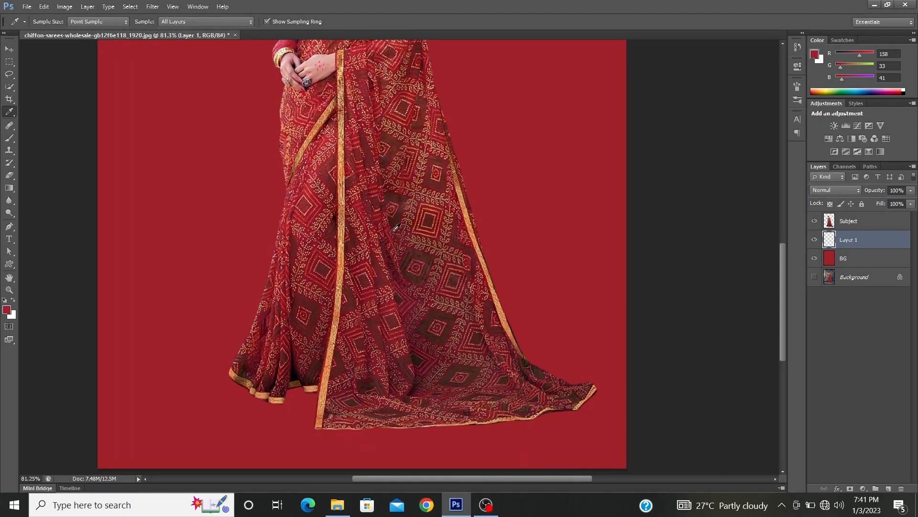
key("b")
right_click(369, 264)
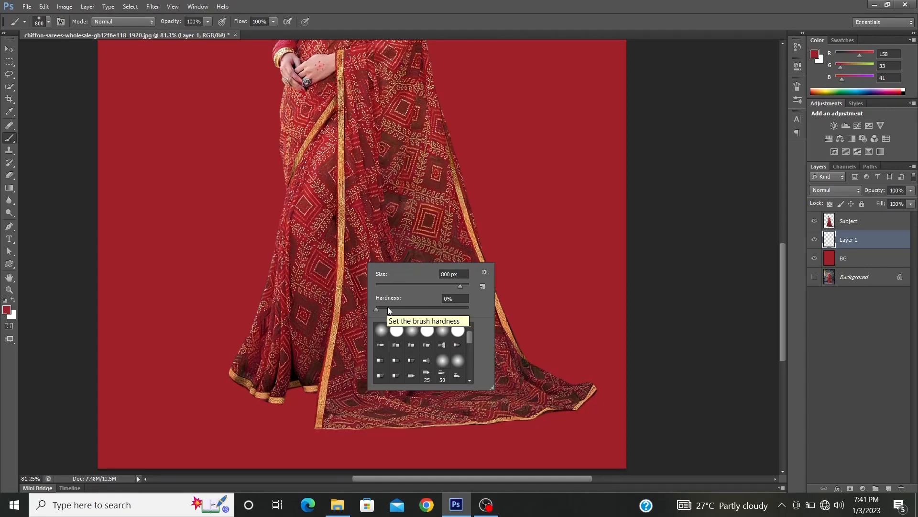
left_click(6, 310)
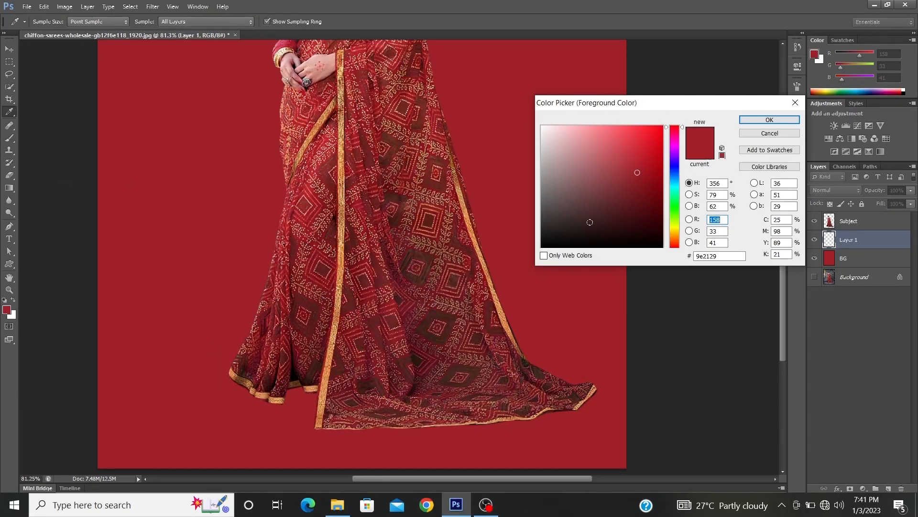
type("0")
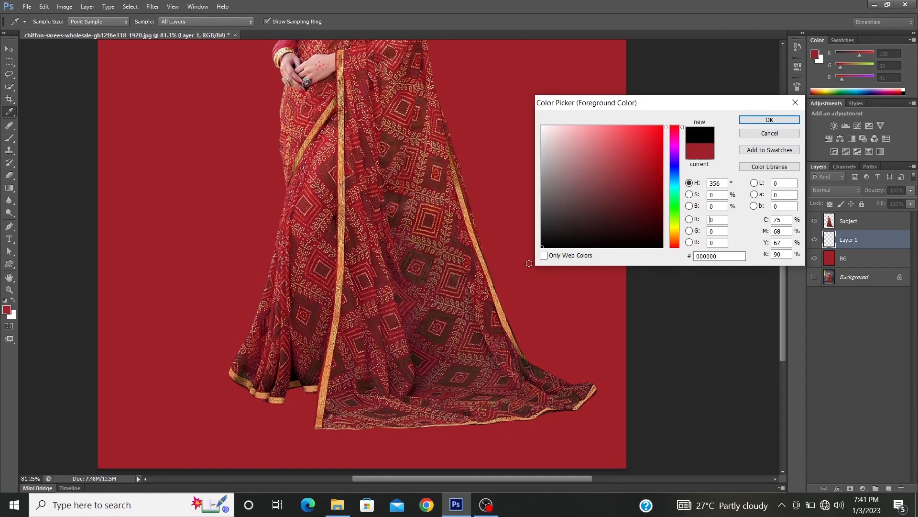
left_click_drag(719, 259, 692, 258)
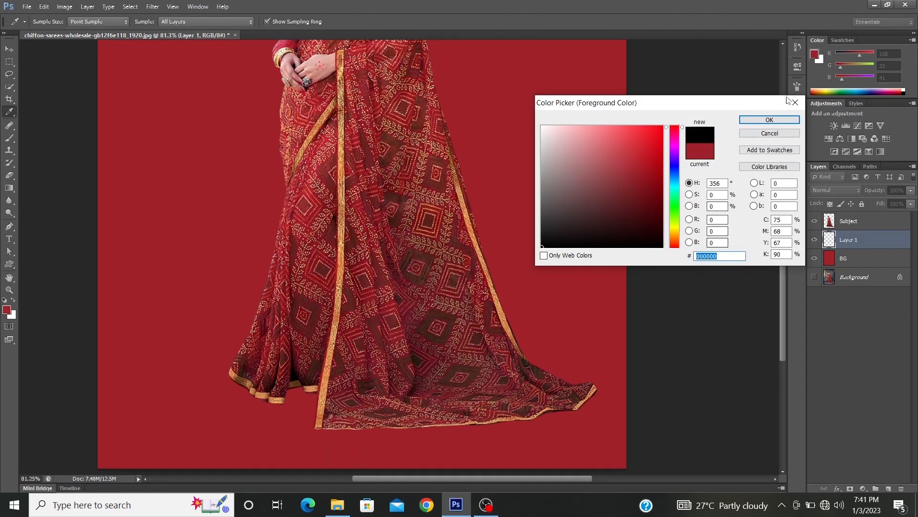
left_click(768, 120)
Reduce the Brush size to 200 px and check that its hardness is 0%
key("b")
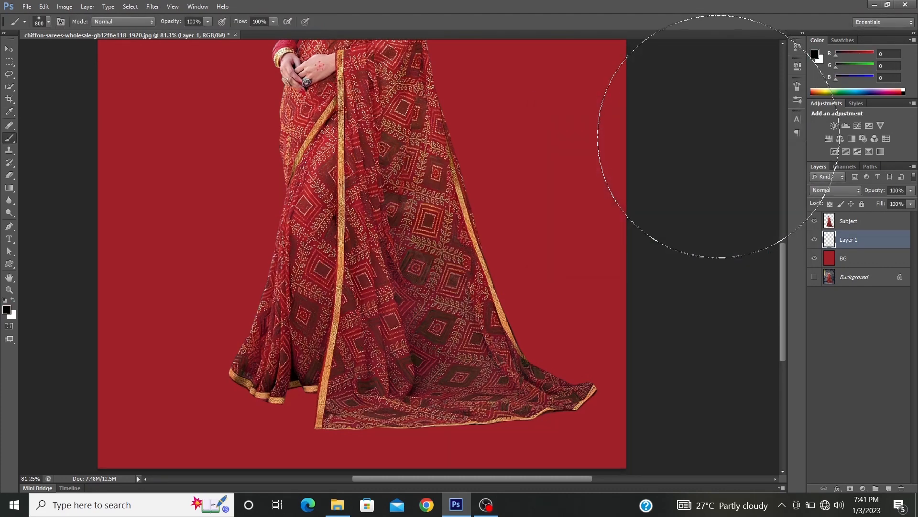
key("bracketleft")
key("bracketleft")
key("bracketleft")
key("bracketleft")
key("bracketleft")
key("bracketleft")
key("bracketleft")
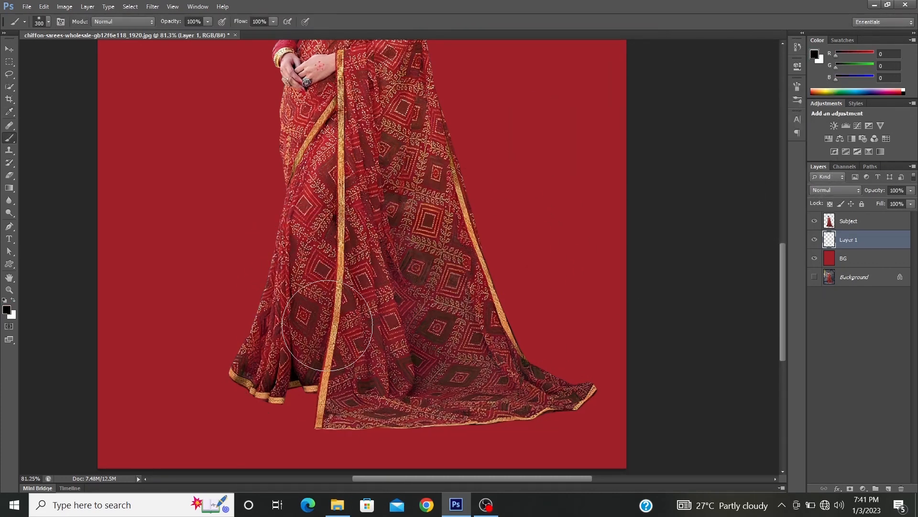
right_click(371, 365)
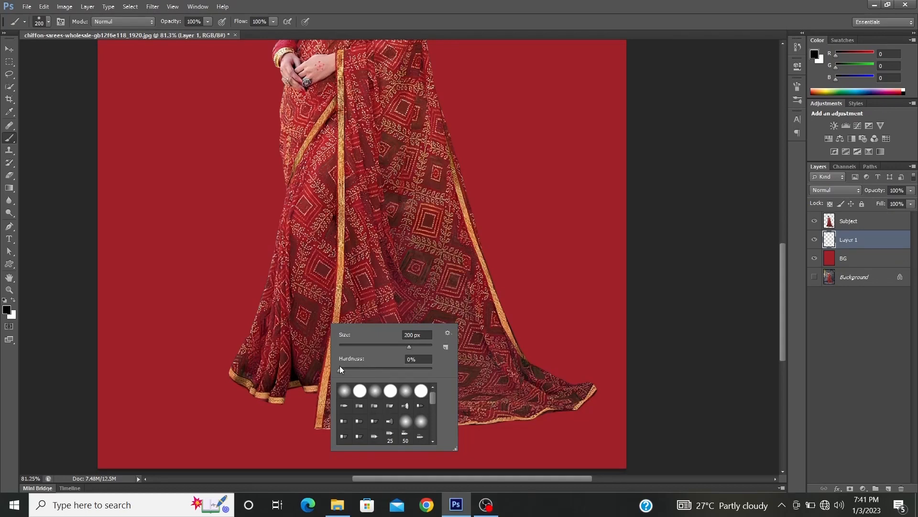
key("Return")
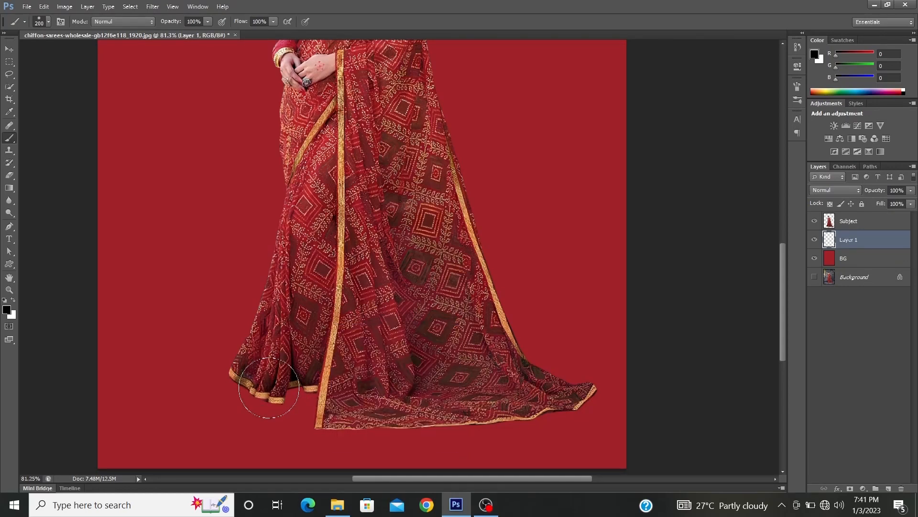
Undo a test dab beside the pleated hem and reduce the brush size to 125 px
left_click(237, 394)
key("ctrl+z")
scroll(289, 398, "up", 1)
left_click_drag(277, 380, 251, 289)
key("bracketleft")
key("bracketleft")
key("bracketleft")
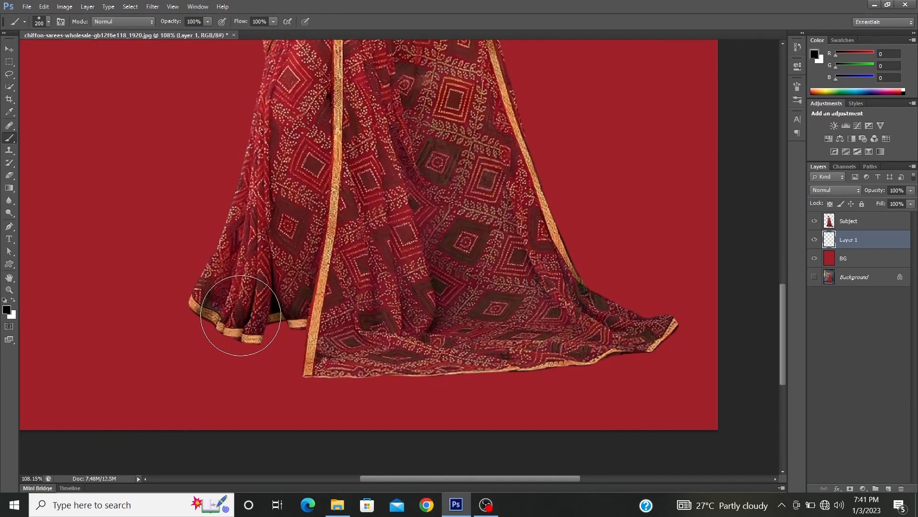
Try a harder-edged black brush stroke beside the pleated hem and undo it
right_click(242, 306)
left_click_drag(287, 348, 311, 348)
key("Return")
left_click(209, 333)
left_click_drag(190, 337, 125, 361)
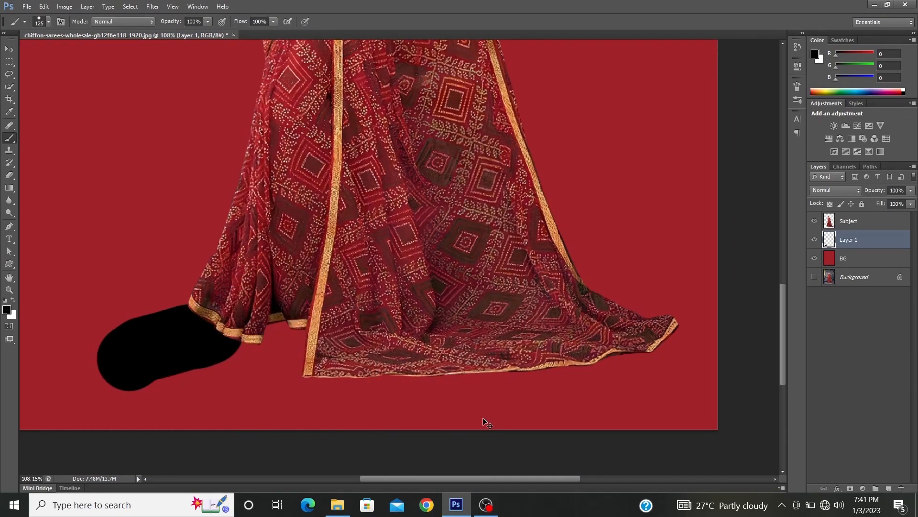
key("ctrl+z")
Soften the brush edge and paint a black shadow beneath the pleated hem on the new layer
right_click(313, 280)
left_click(361, 324)
key("Return")
mouse_move(189, 330)
left_mouse_down()
mouse_move(257, 317)
mouse_move(287, 305)
mouse_move(325, 307)
mouse_move(333, 325)
left_mouse_up()
Undo the wide stroke under the train, paint a narrower black shadow along its lower edge, and reduce the brush to 45 px
left_click_drag(351, 371, 450, 378)
key("ctrl+z")
key("bracketleft")
key("bracketleft")
key("bracketleft")
key("bracketleft")
key("bracketleft")
mouse_move(320, 369)
left_mouse_down()
mouse_move(610, 353)
mouse_move(675, 321)
mouse_move(641, 344)
mouse_move(632, 337)
left_mouse_up()
key("bracketleft")
key("bracketleft")
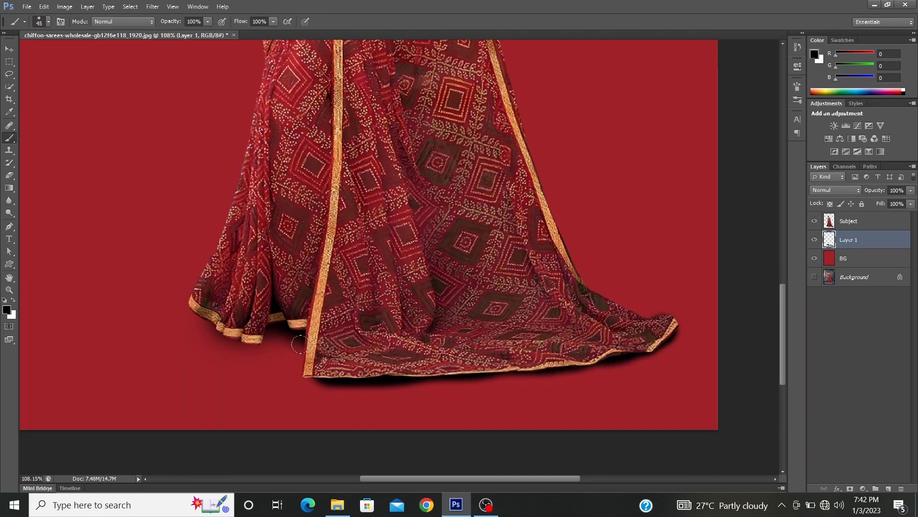
Soften the outer edge of the shadow beneath the train with a 125 px eraser at 0% hardness
key("e")
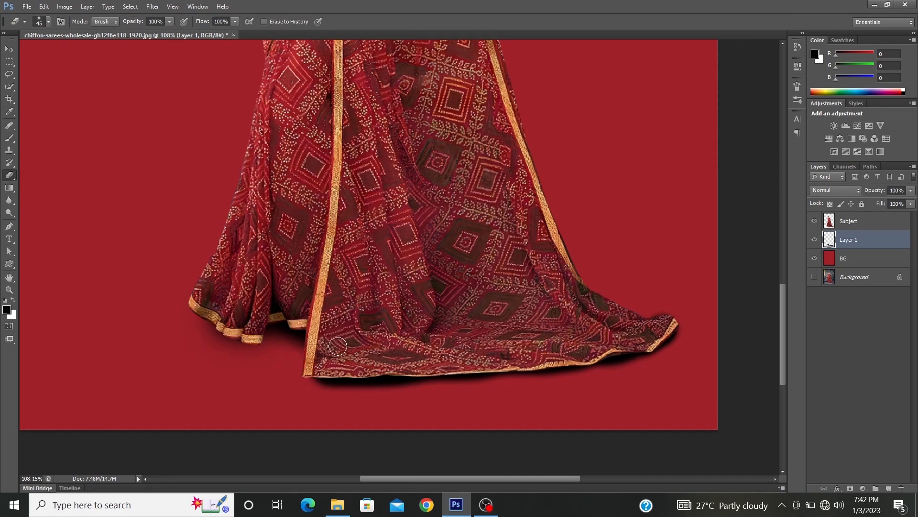
key("bracketright")
key("bracketright")
right_click(531, 242)
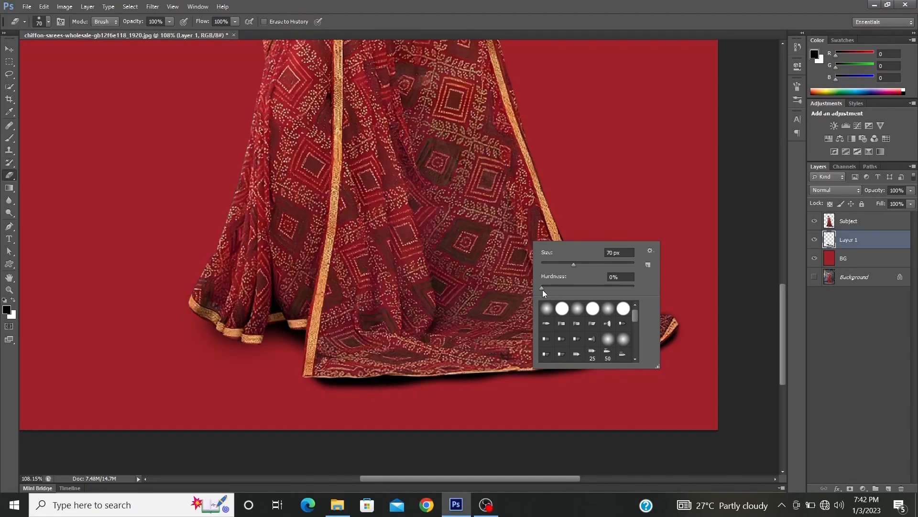
key("Return")
key("bracketright")
key("bracketright")
key("bracketright")
key("bracketright")
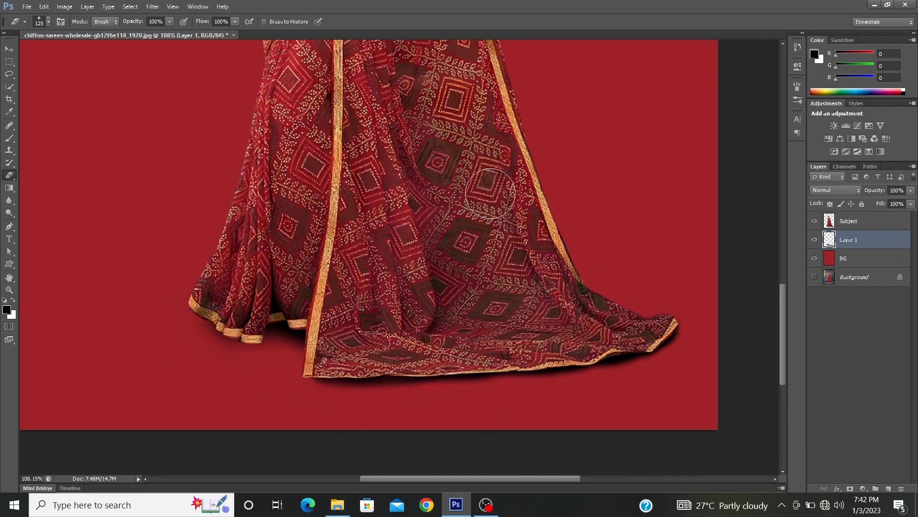
Rename the painted shadow layer as shadow and set its opacity to 58%
scroll(490, 194, "down", 5)
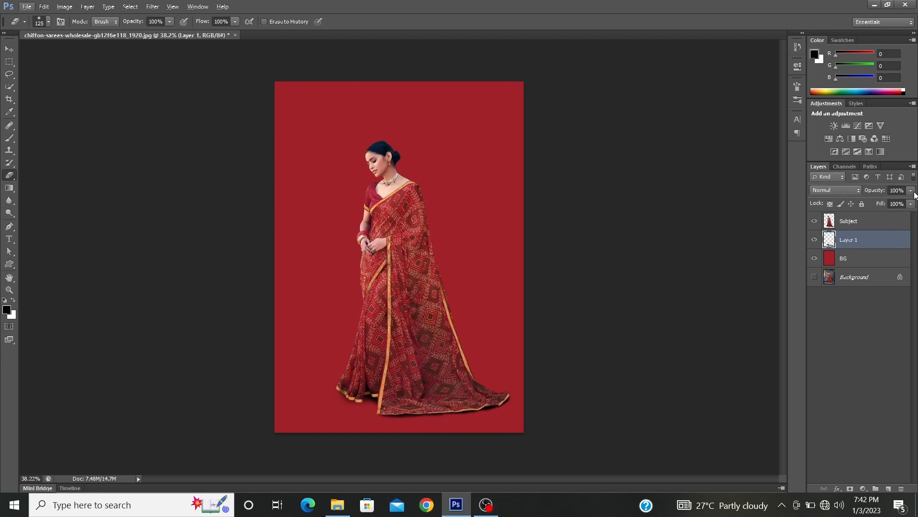
double_click(855, 240)
type("shadow")
key("Return")
left_click(911, 190)
left_click_drag(911, 202, 898, 205)
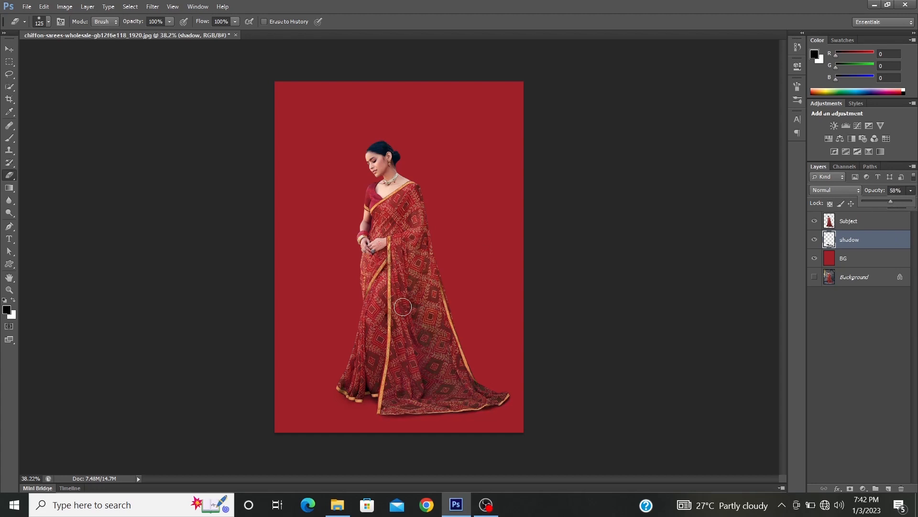
Sample a dark reddish brown (R 99, G 35, B 26) from the saree as the foreground colour
scroll(477, 256, "up", 1)
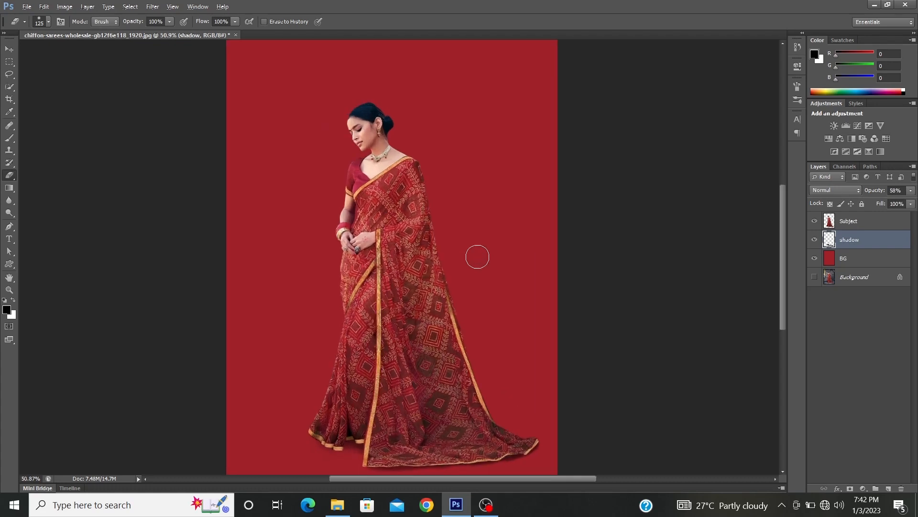
scroll(478, 257, "down", 1)
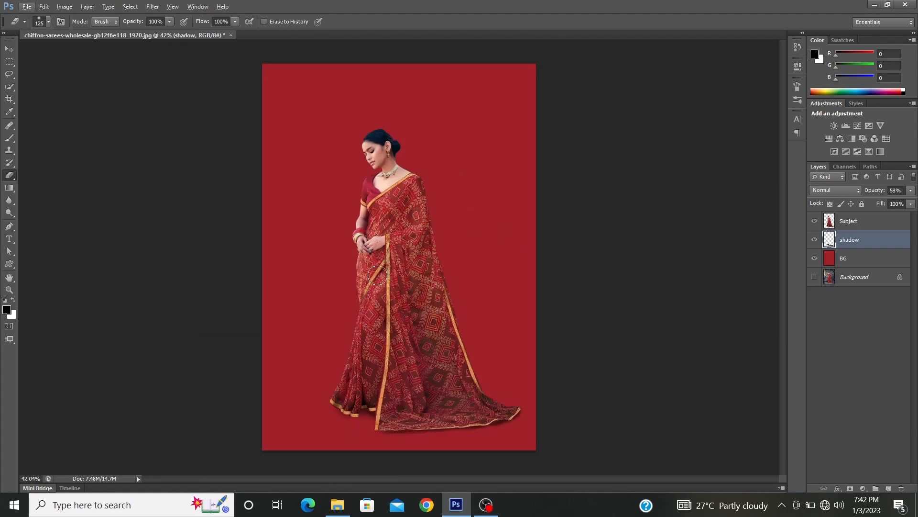
key("i")
key("alt+i")
left_click(453, 18)
left_click_drag(403, 193, 417, 290)
left_click_drag(419, 286, 417, 277)
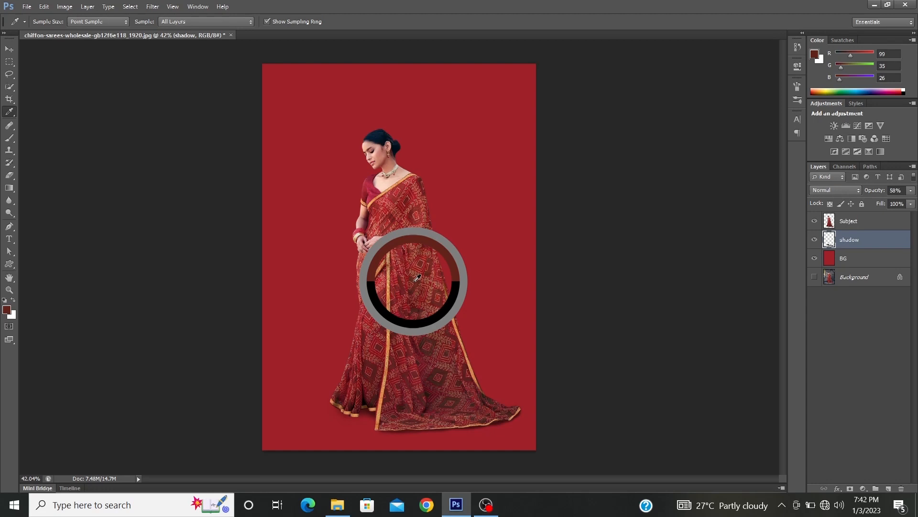
left_click_drag(417, 277, 417, 277)
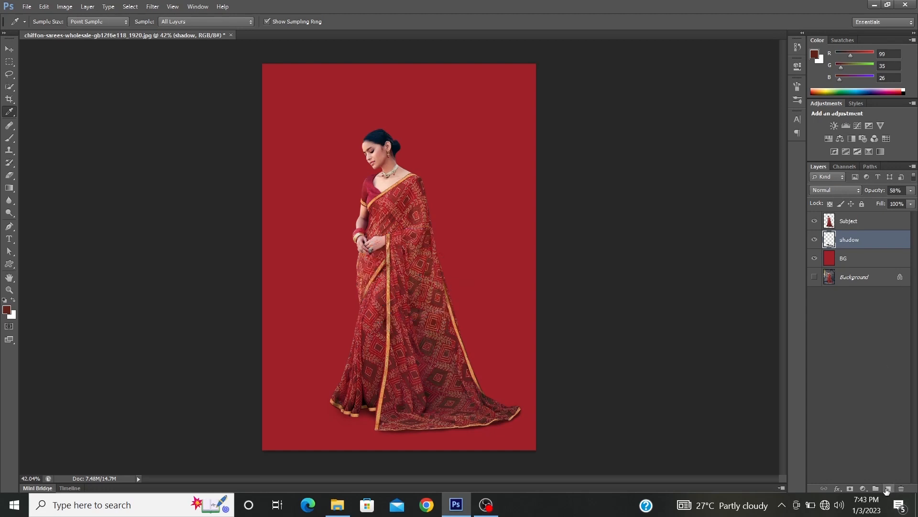
Add a new layer directly above the shadow layer and name it BG 2
left_click(888, 488)
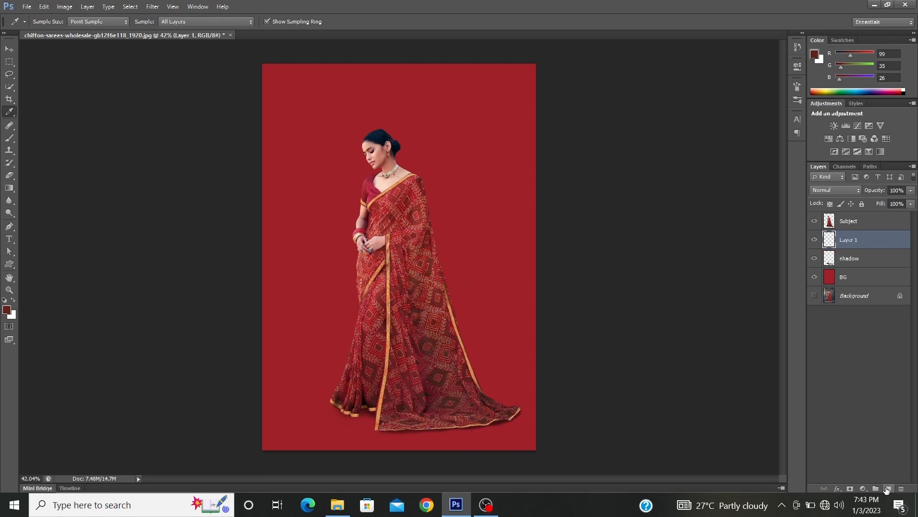
double_click(853, 240)
type("BG 2")
key("Return")
Paint a darker red (R 142, G 18, B 26) across the lower background on BG 2 with a soft 900 px brush
left_click(478, 258)
key("b")
mouse_move(270, 406)
left_mouse_down()
mouse_move(304, 417)
mouse_move(637, 409)
left_mouse_up()
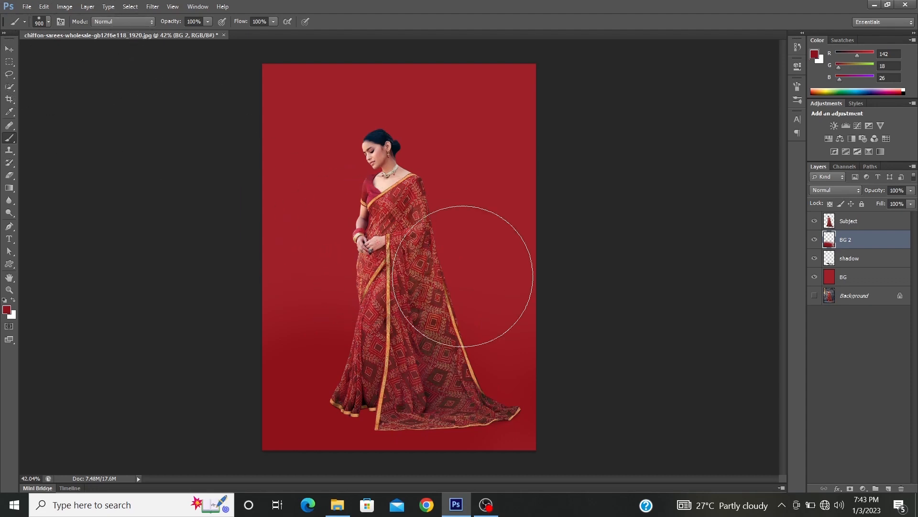
Save the layered document as a Photoshop file named Red Image in the Images folder with maximum compatibility
left_click(27, 7)
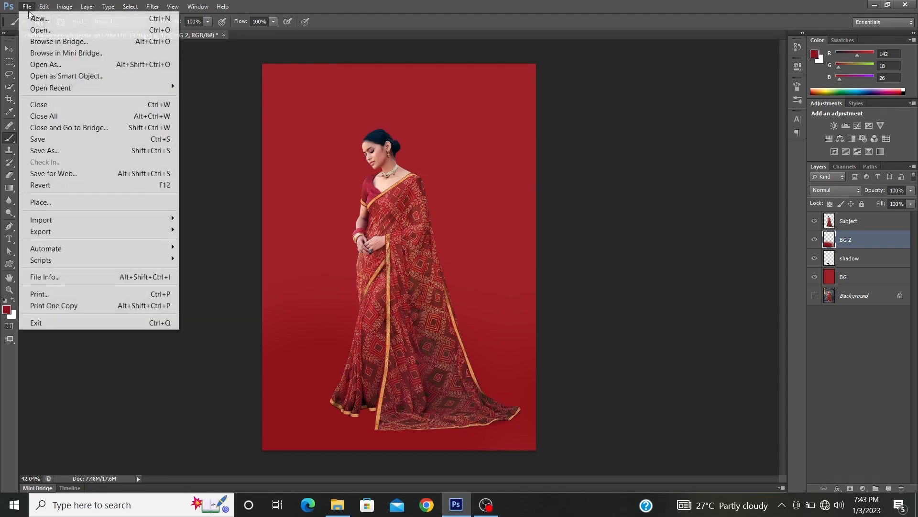
left_click(69, 152)
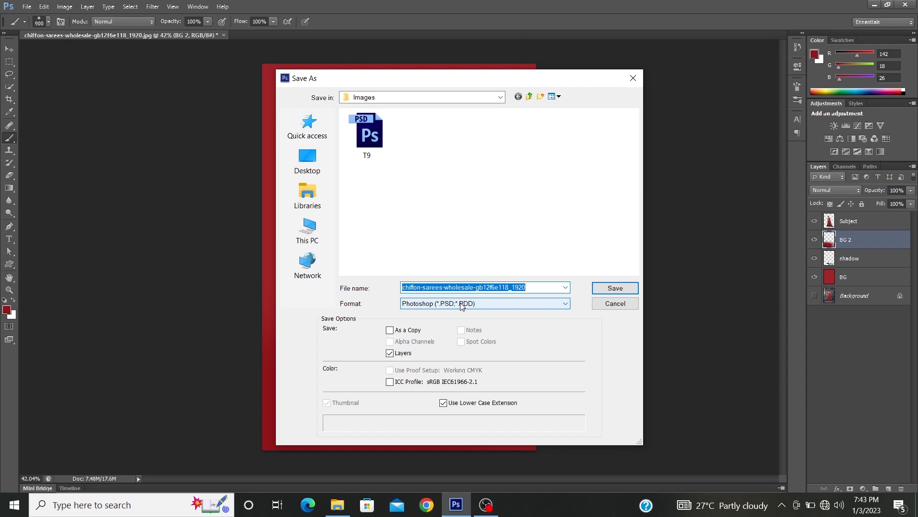
type("R")
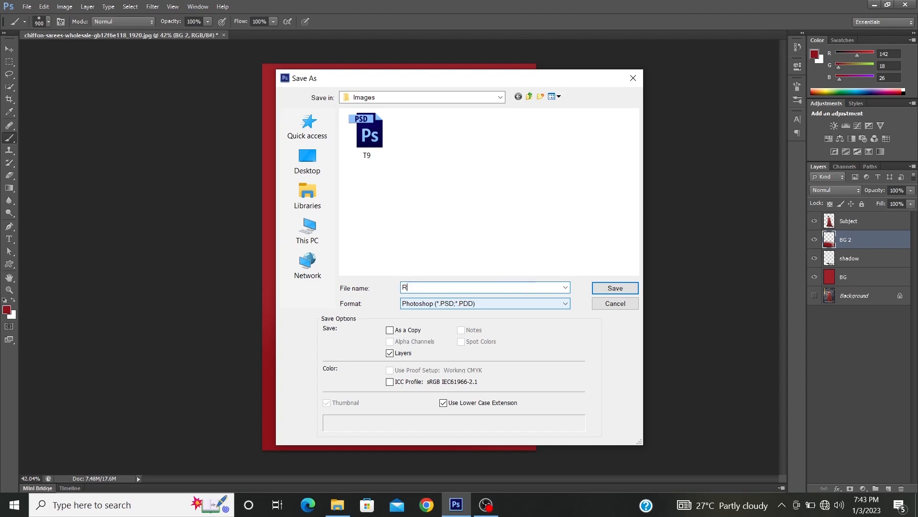
type("ed Image")
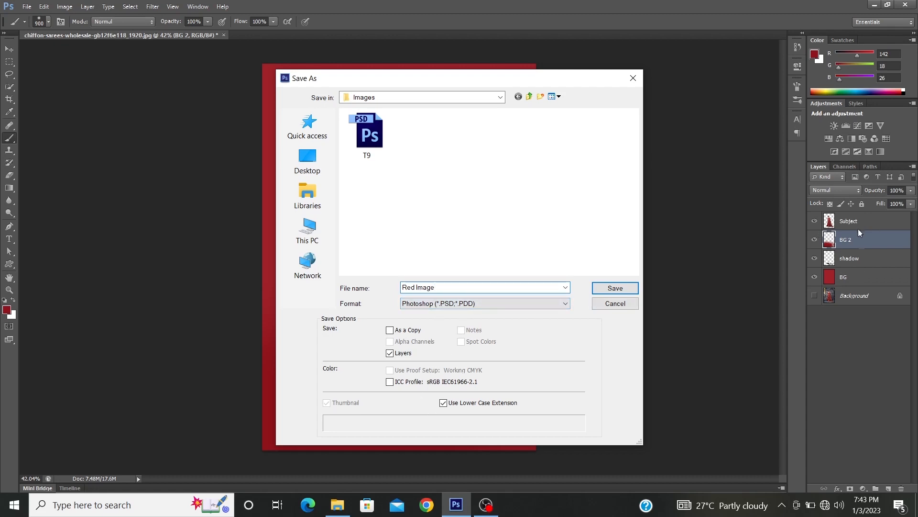
left_click(621, 292)
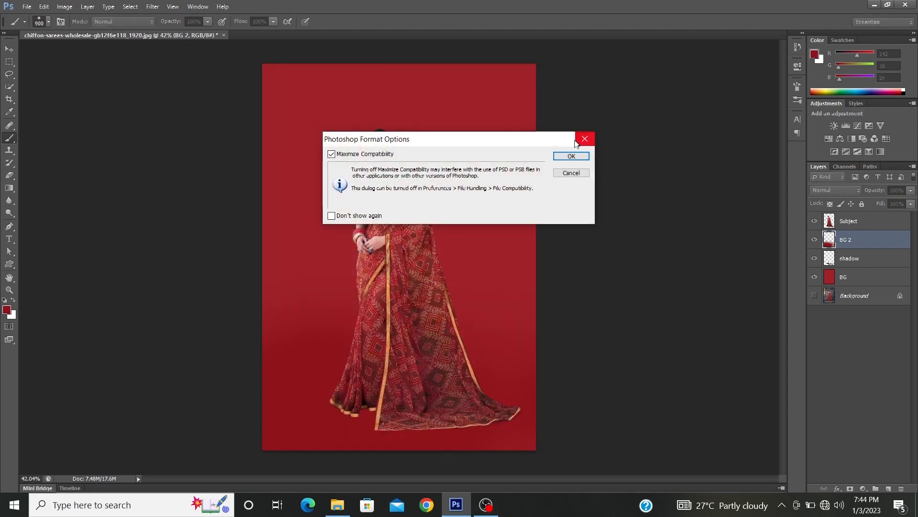
left_click(571, 156)
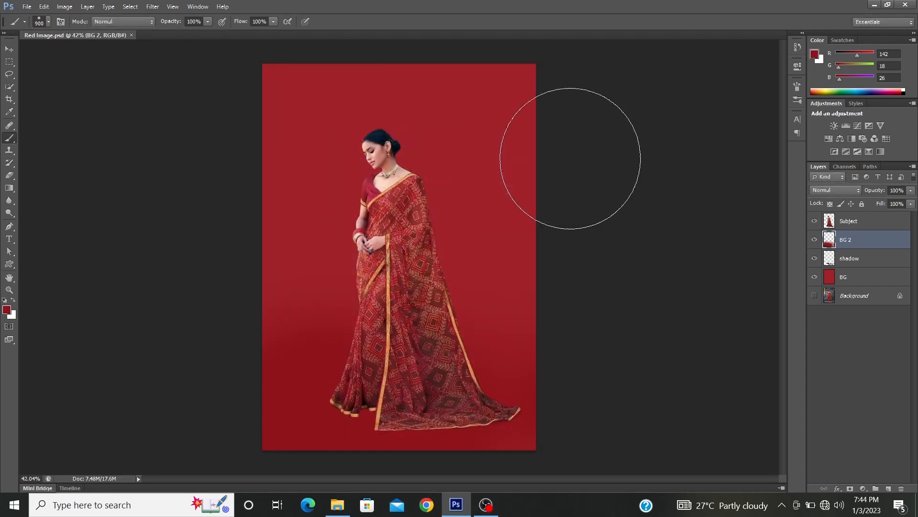
Close the document and reopen Red Image.psd from the Images folder
left_click(132, 34)
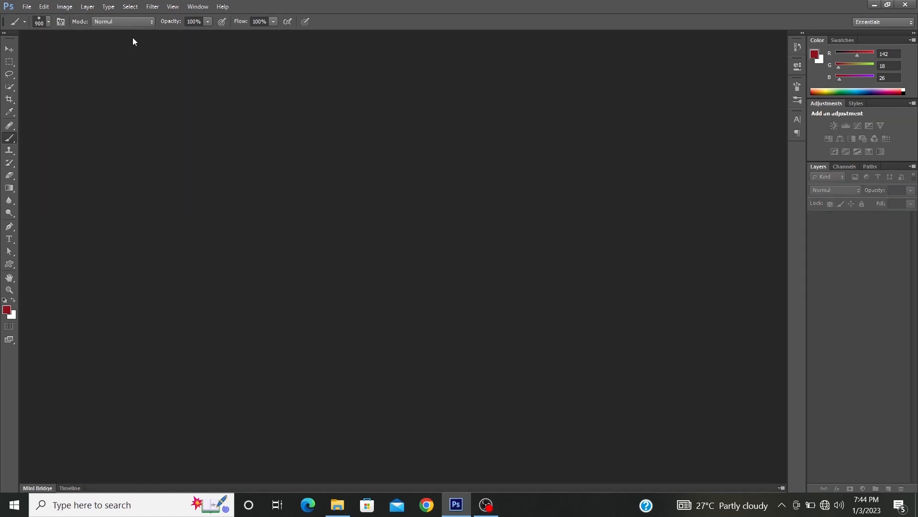
key("ctrl+o")
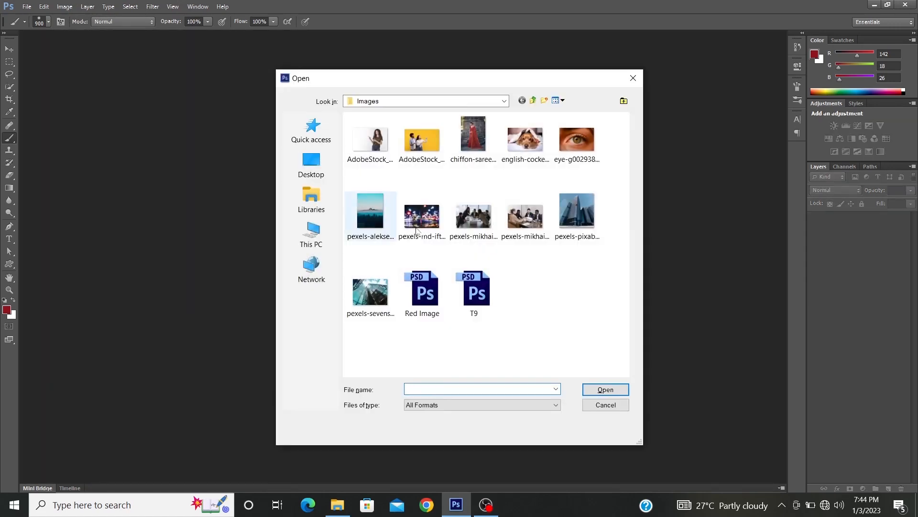
left_click(425, 308)
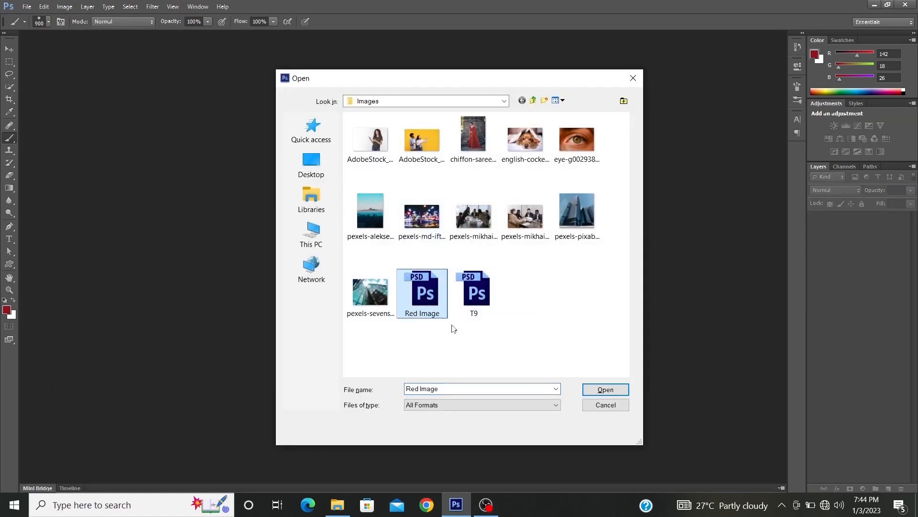
left_click(602, 389)
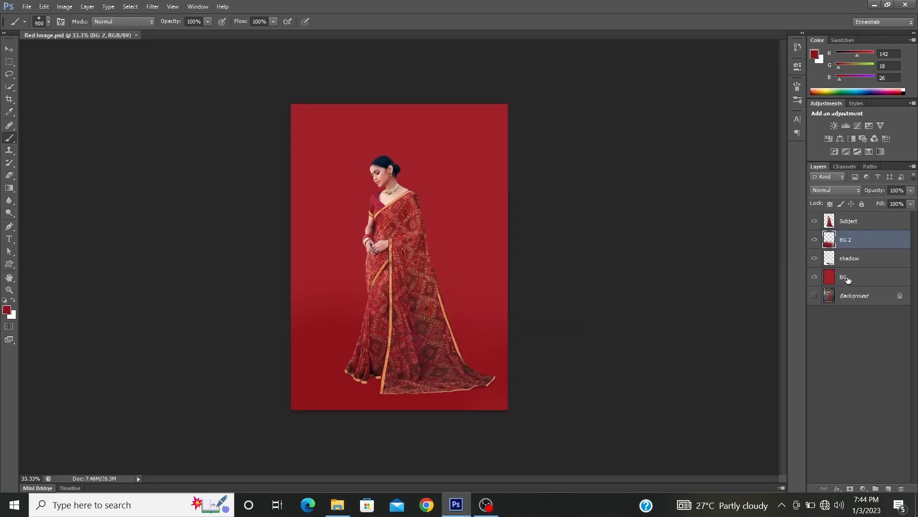